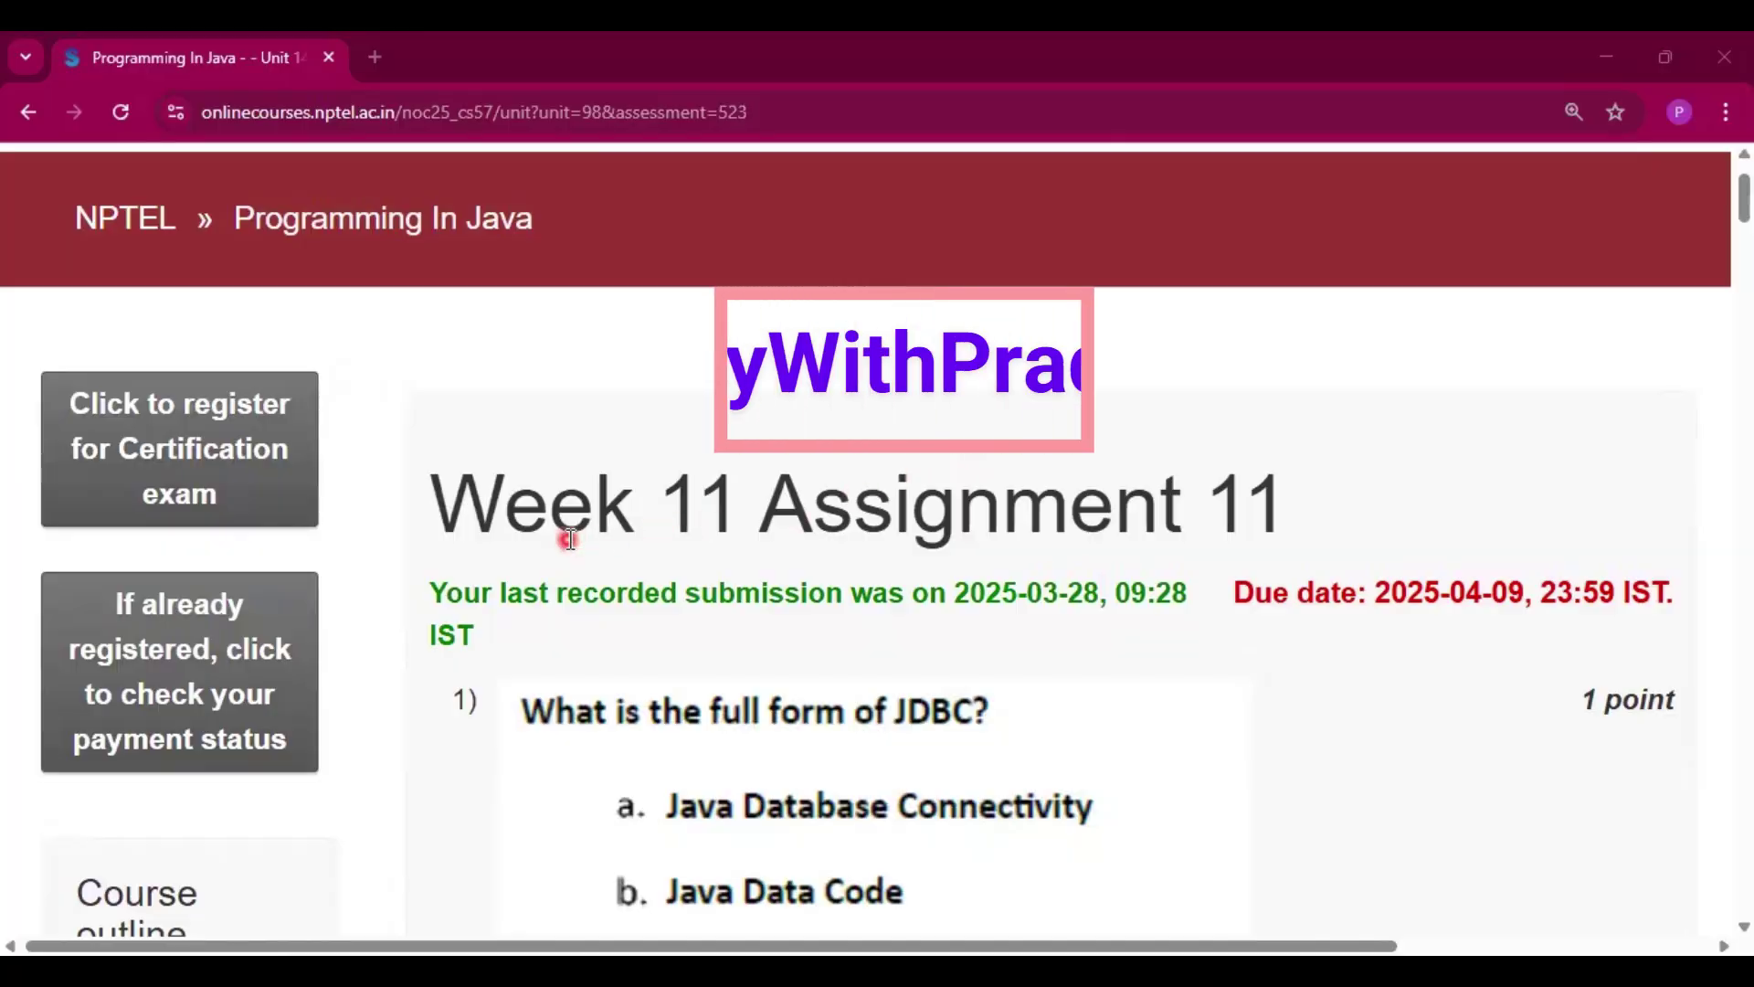
- Highlight the Week 11 Assignment 11 heading, then clear the selection
drag(435, 521, 1268, 518)
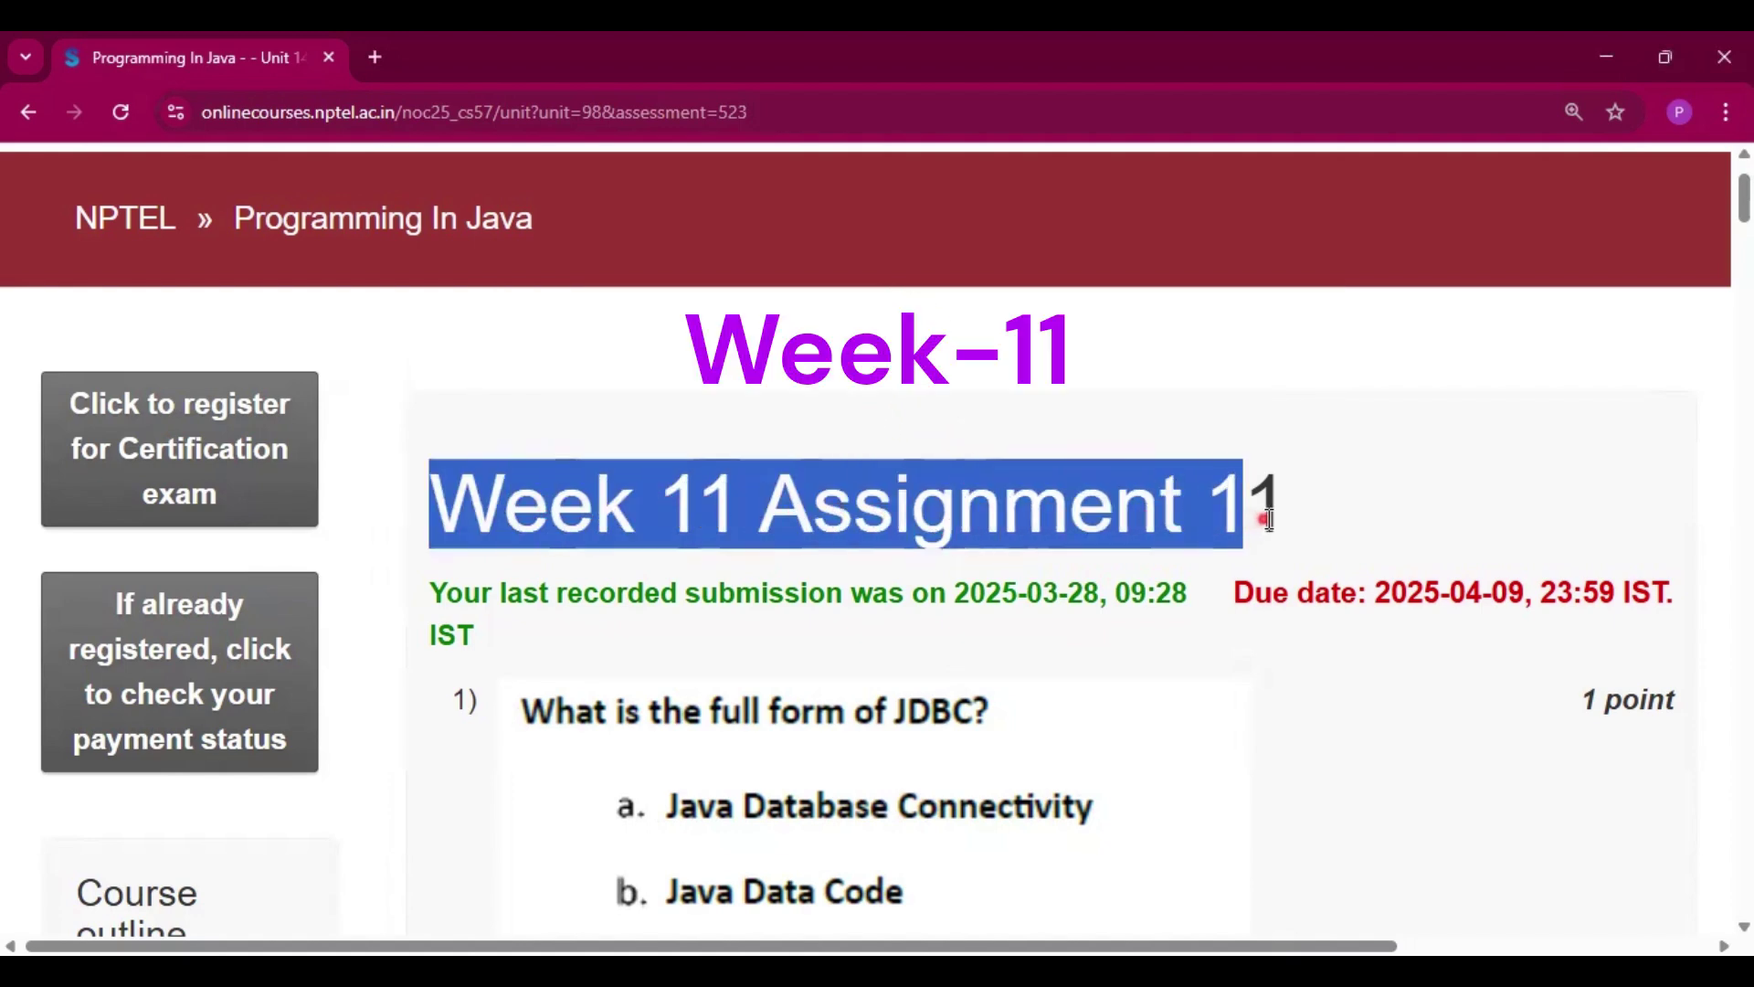
click(1327, 537)
scroll(709, 687, down, 2)
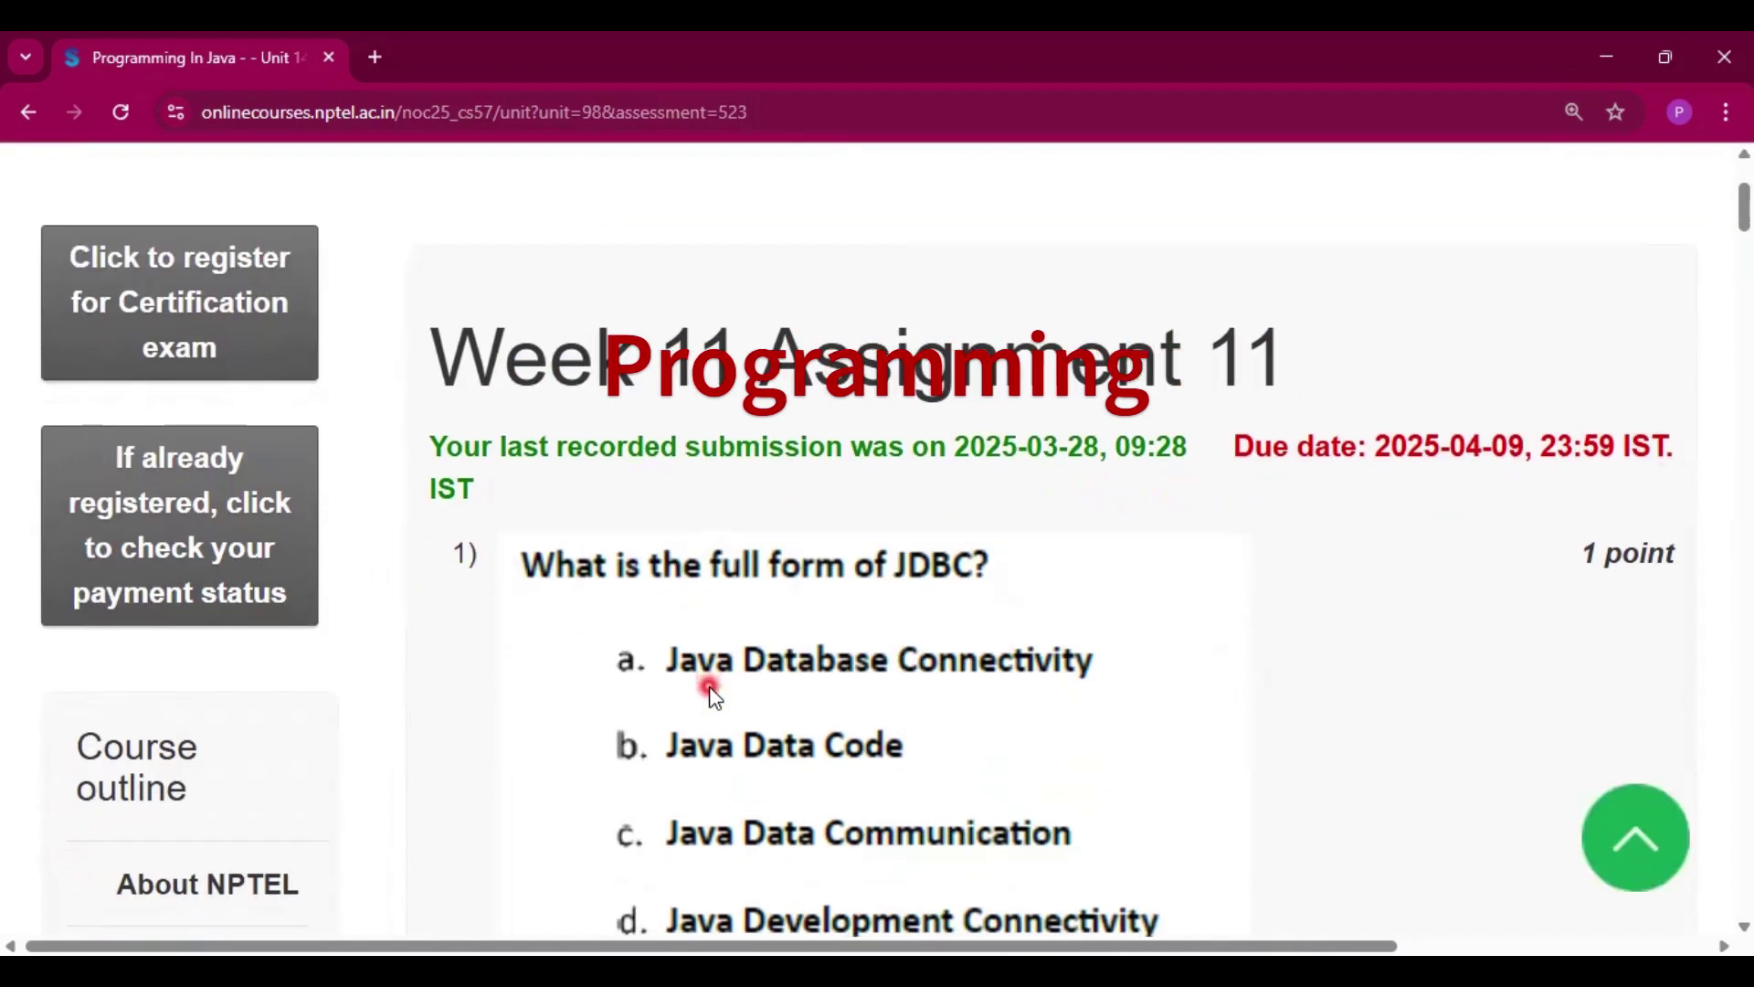
scroll(714, 688, down, 1)
scroll(717, 689, right, 1)
scroll(451, 544, right, 2)
scroll(451, 543, down, 1)
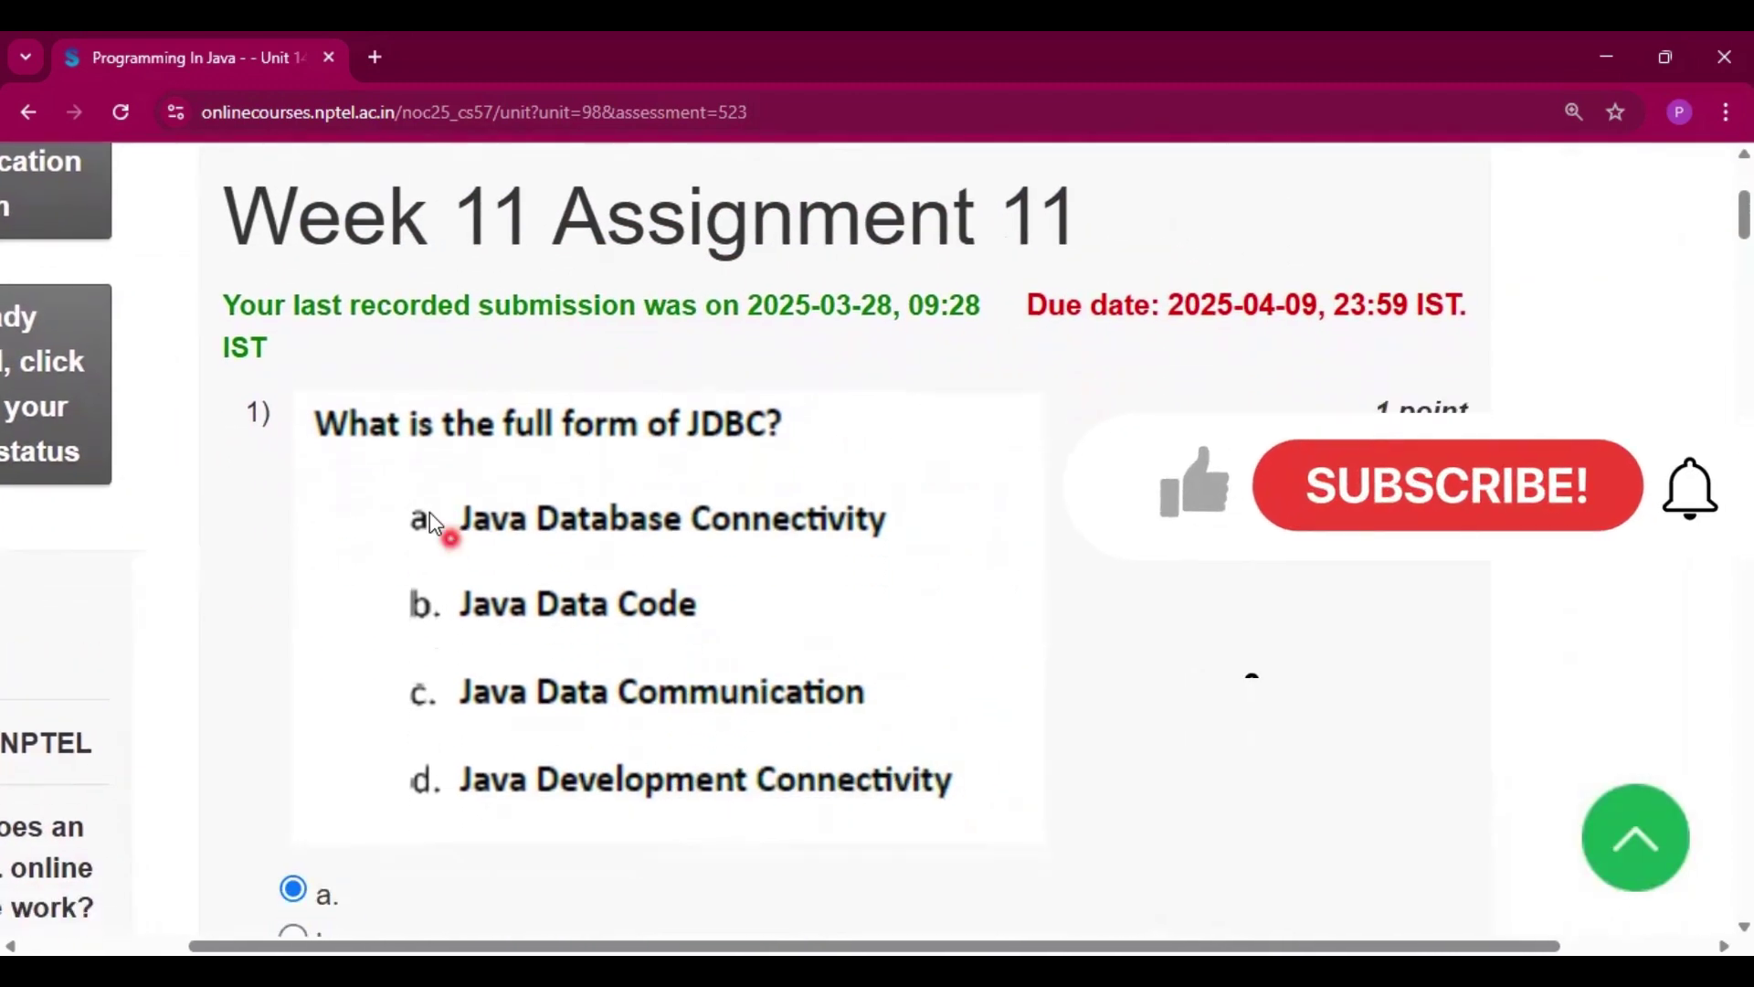
scroll(693, 590, down, 2)
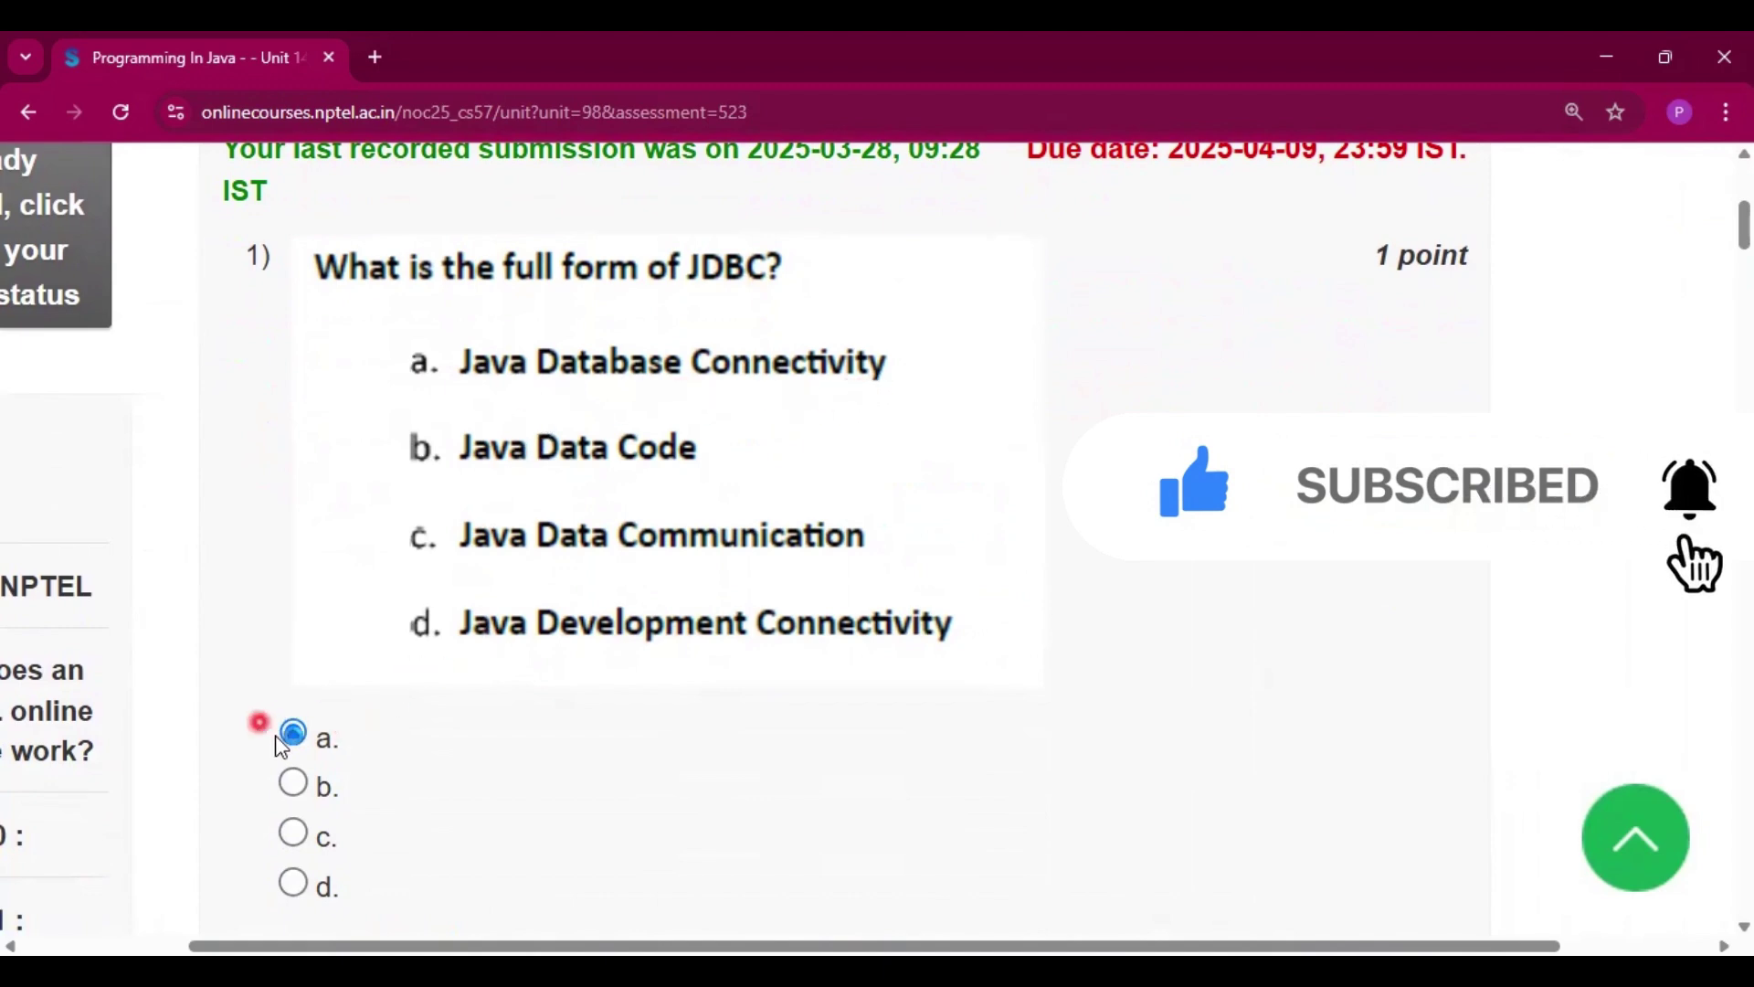
scroll(567, 783, down, 4)
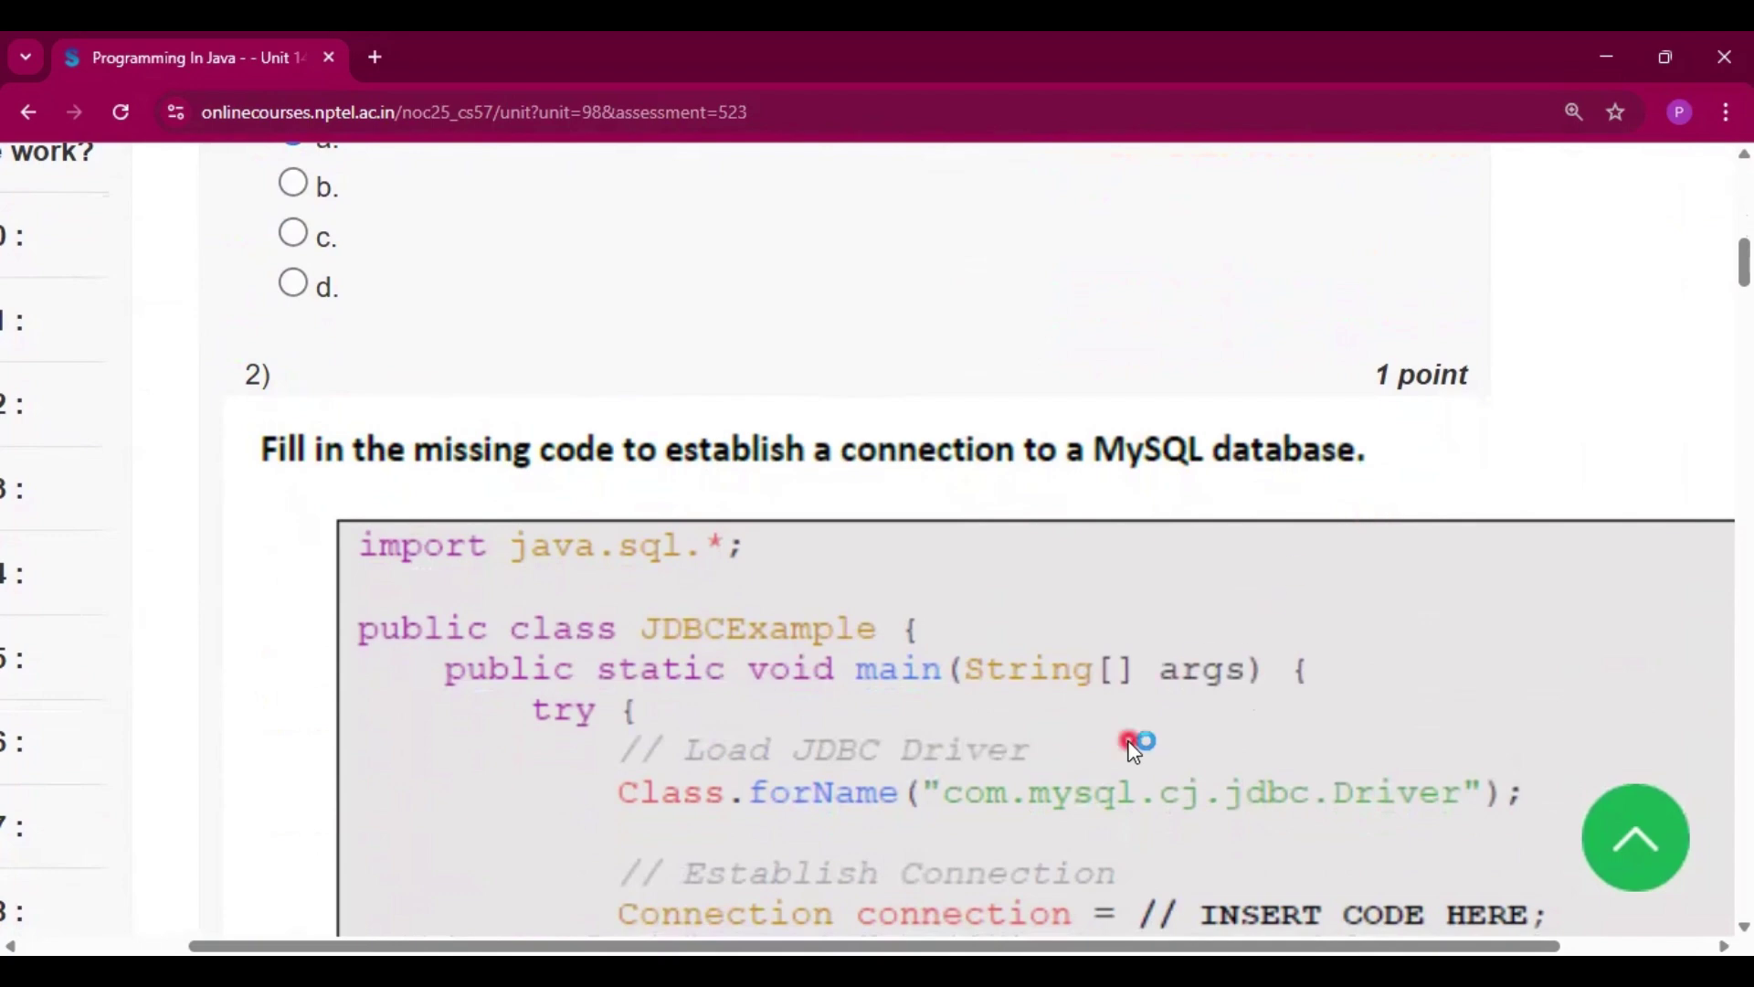
scroll(1132, 747, down, 3)
scroll(1129, 747, down, 3)
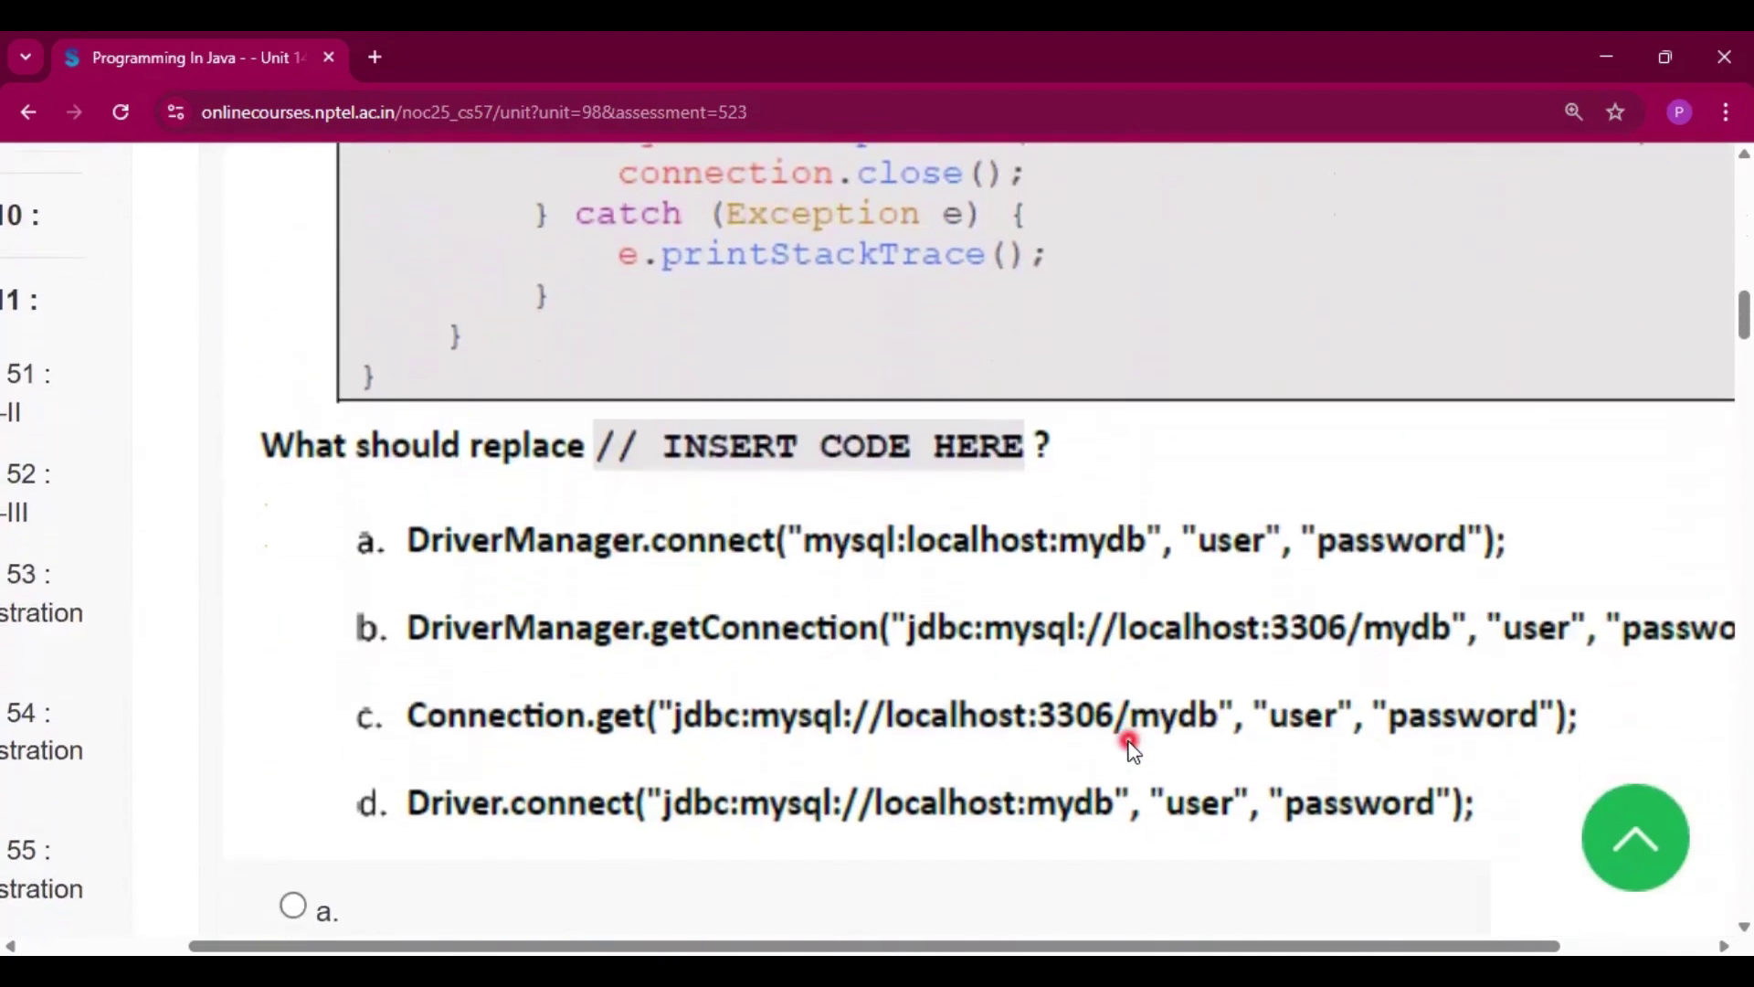
scroll(1129, 746, down, 1)
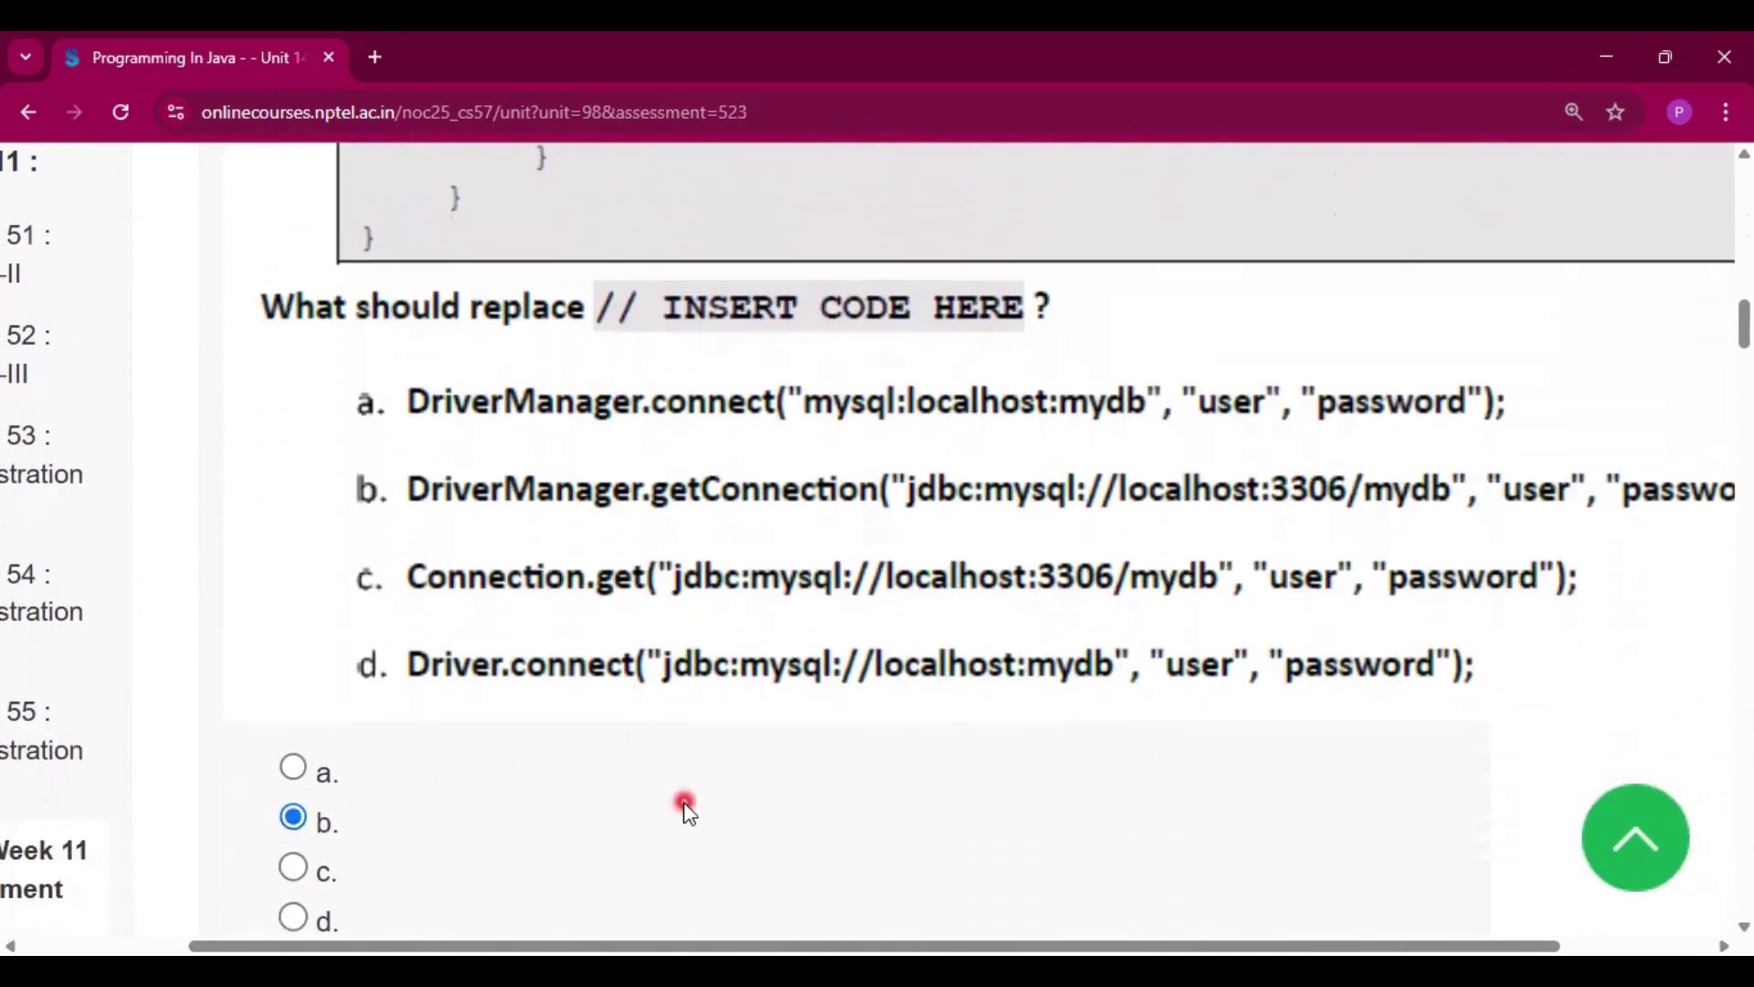
scroll(618, 727, down, 1)
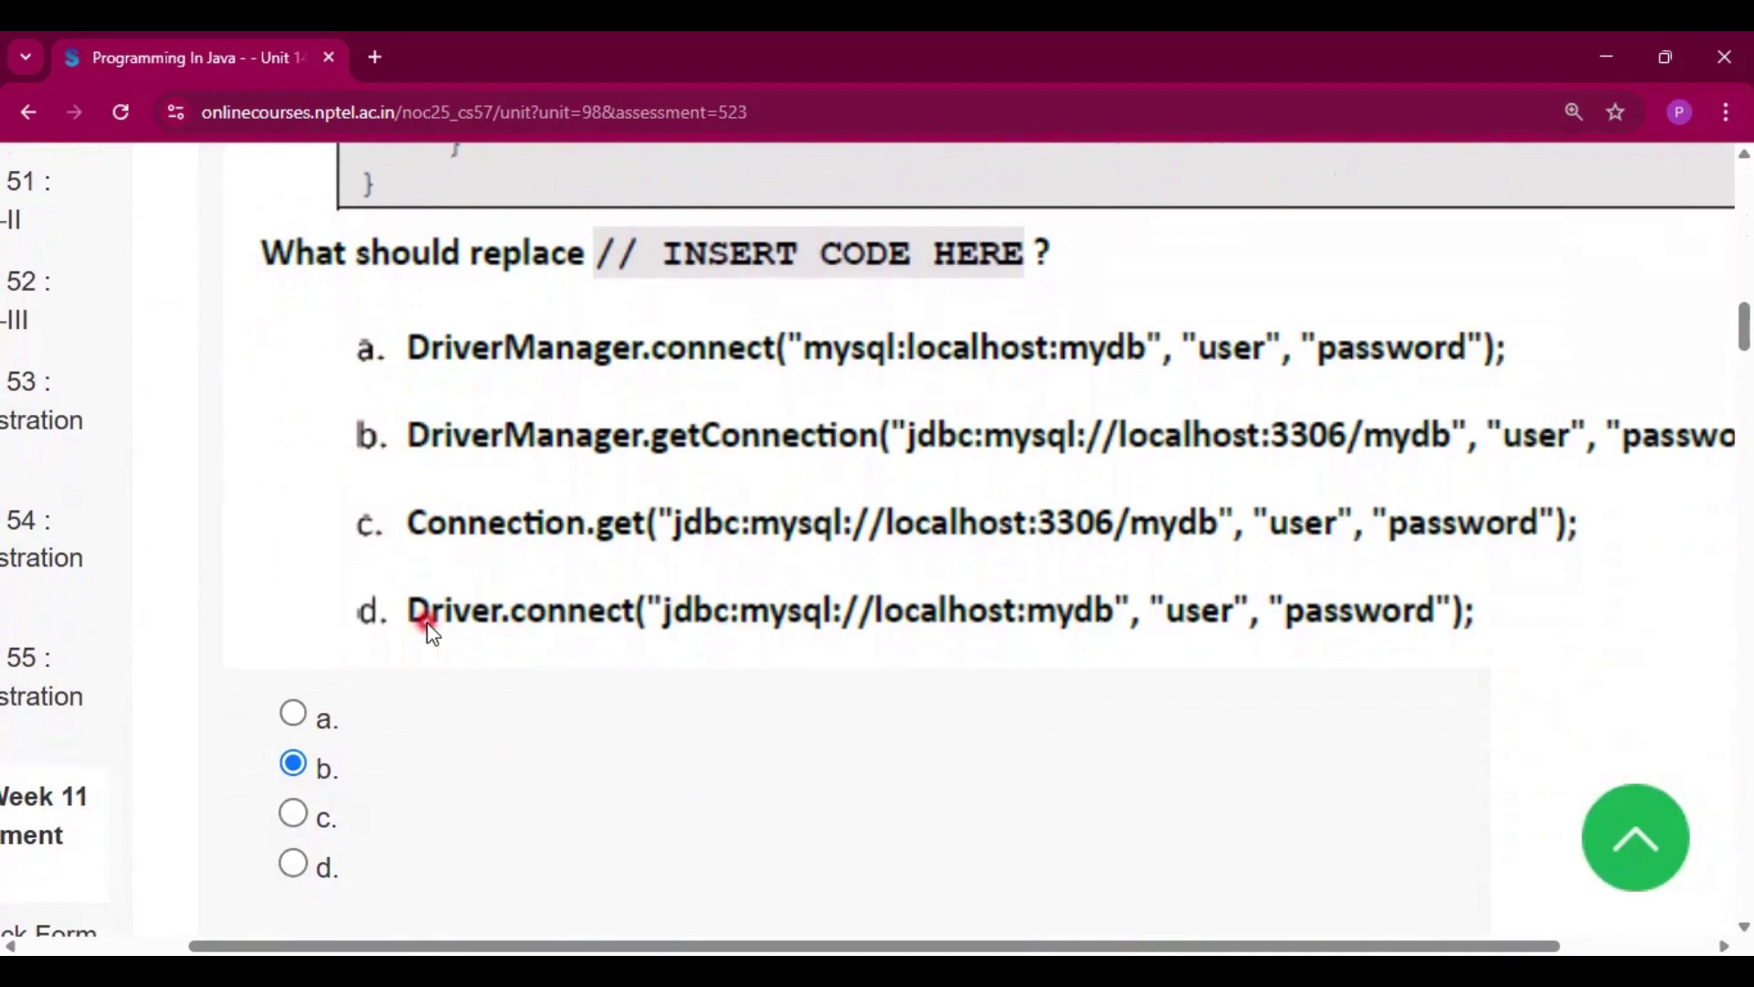
scroll(427, 623, down, 3)
scroll(426, 623, down, 1)
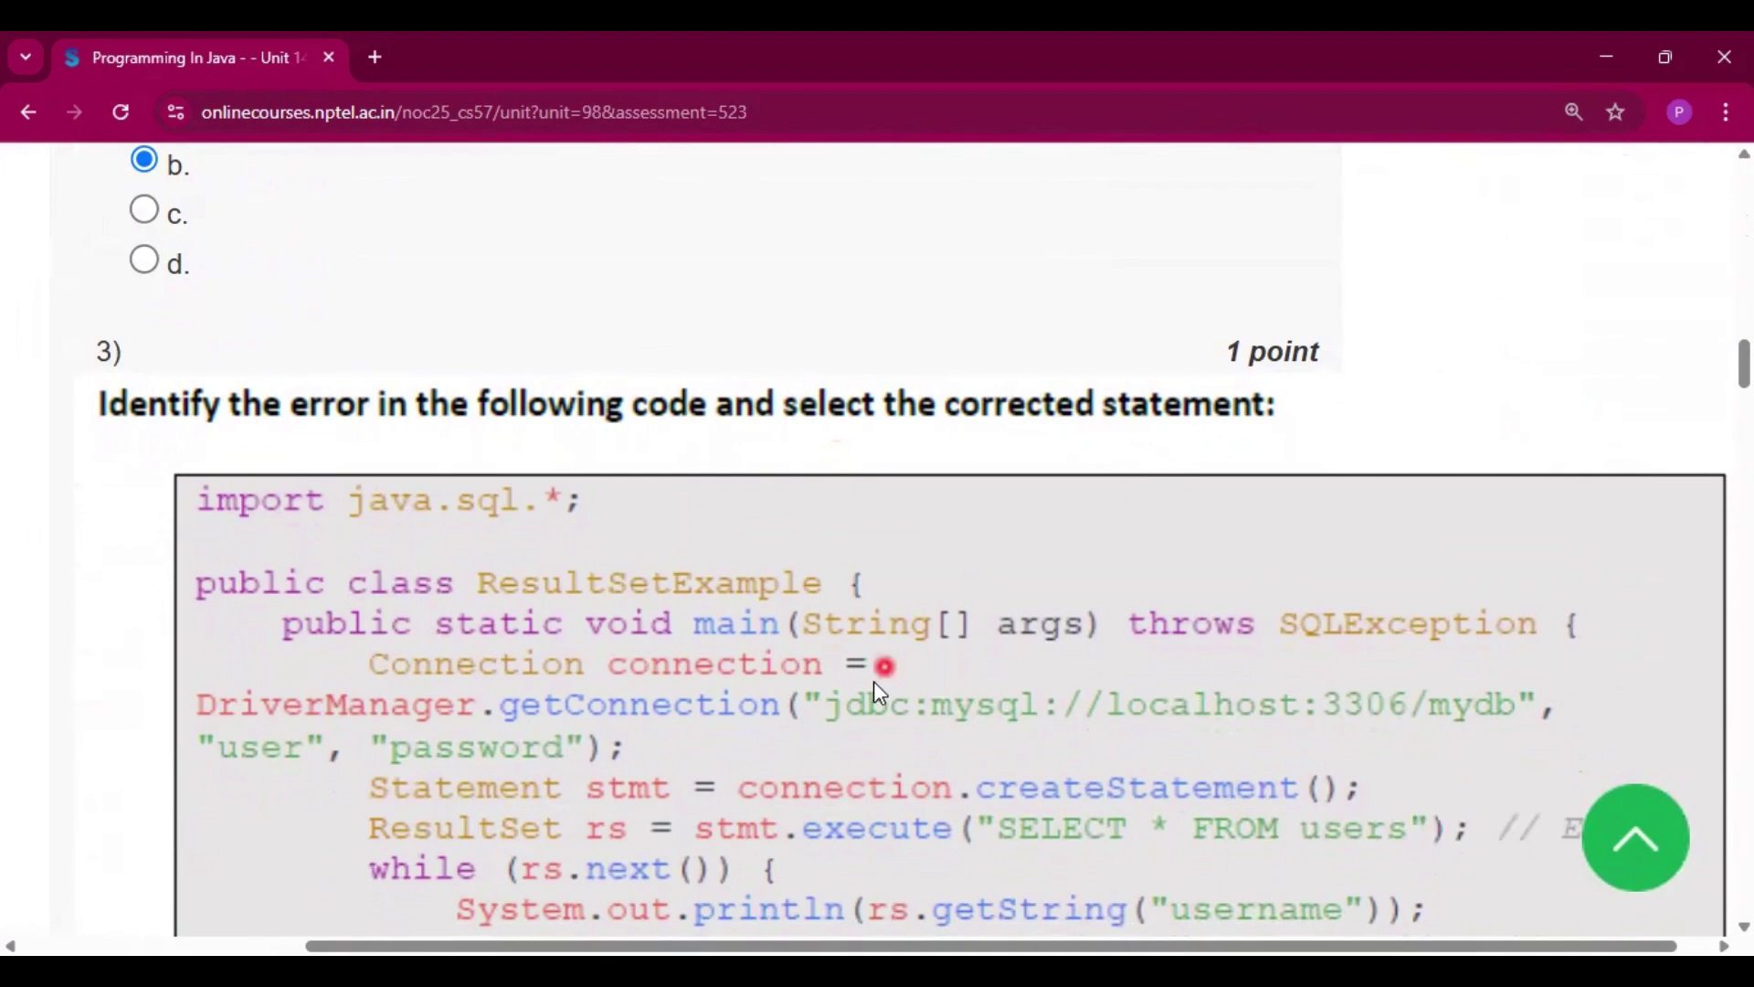
scroll(872, 682, down, 2)
scroll(874, 681, down, 1)
scroll(873, 681, down, 2)
scroll(868, 684, down, 1)
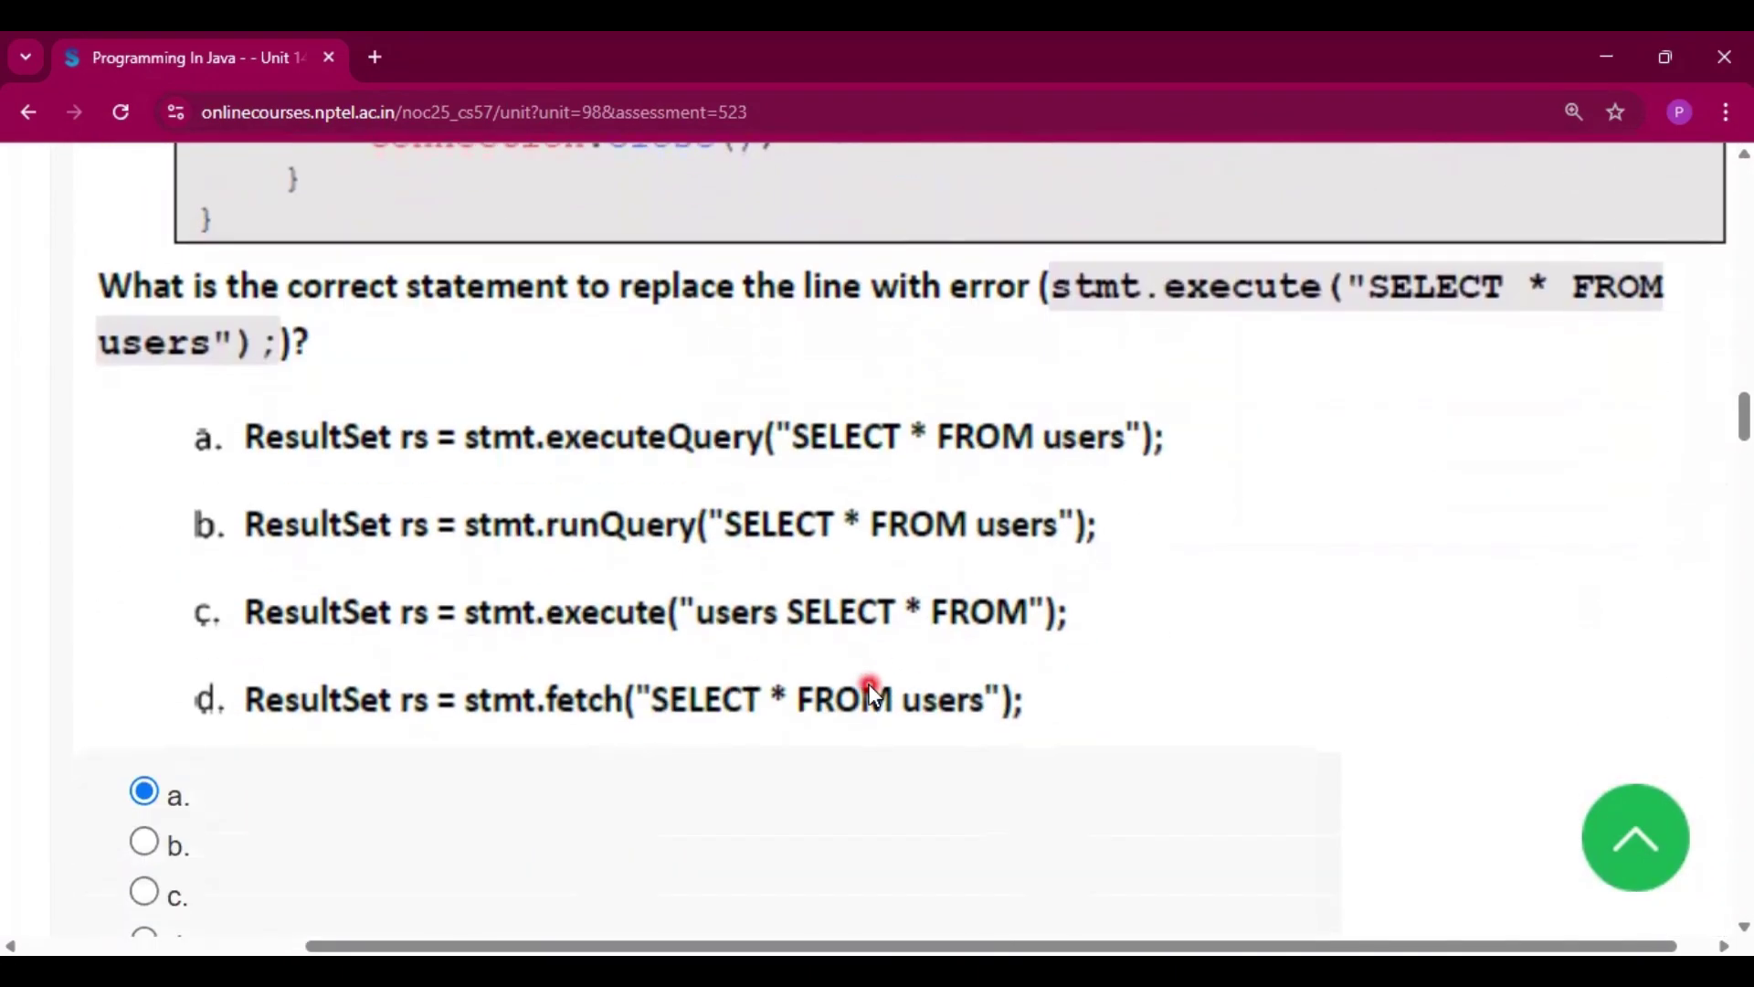
scroll(868, 684, down, 1)
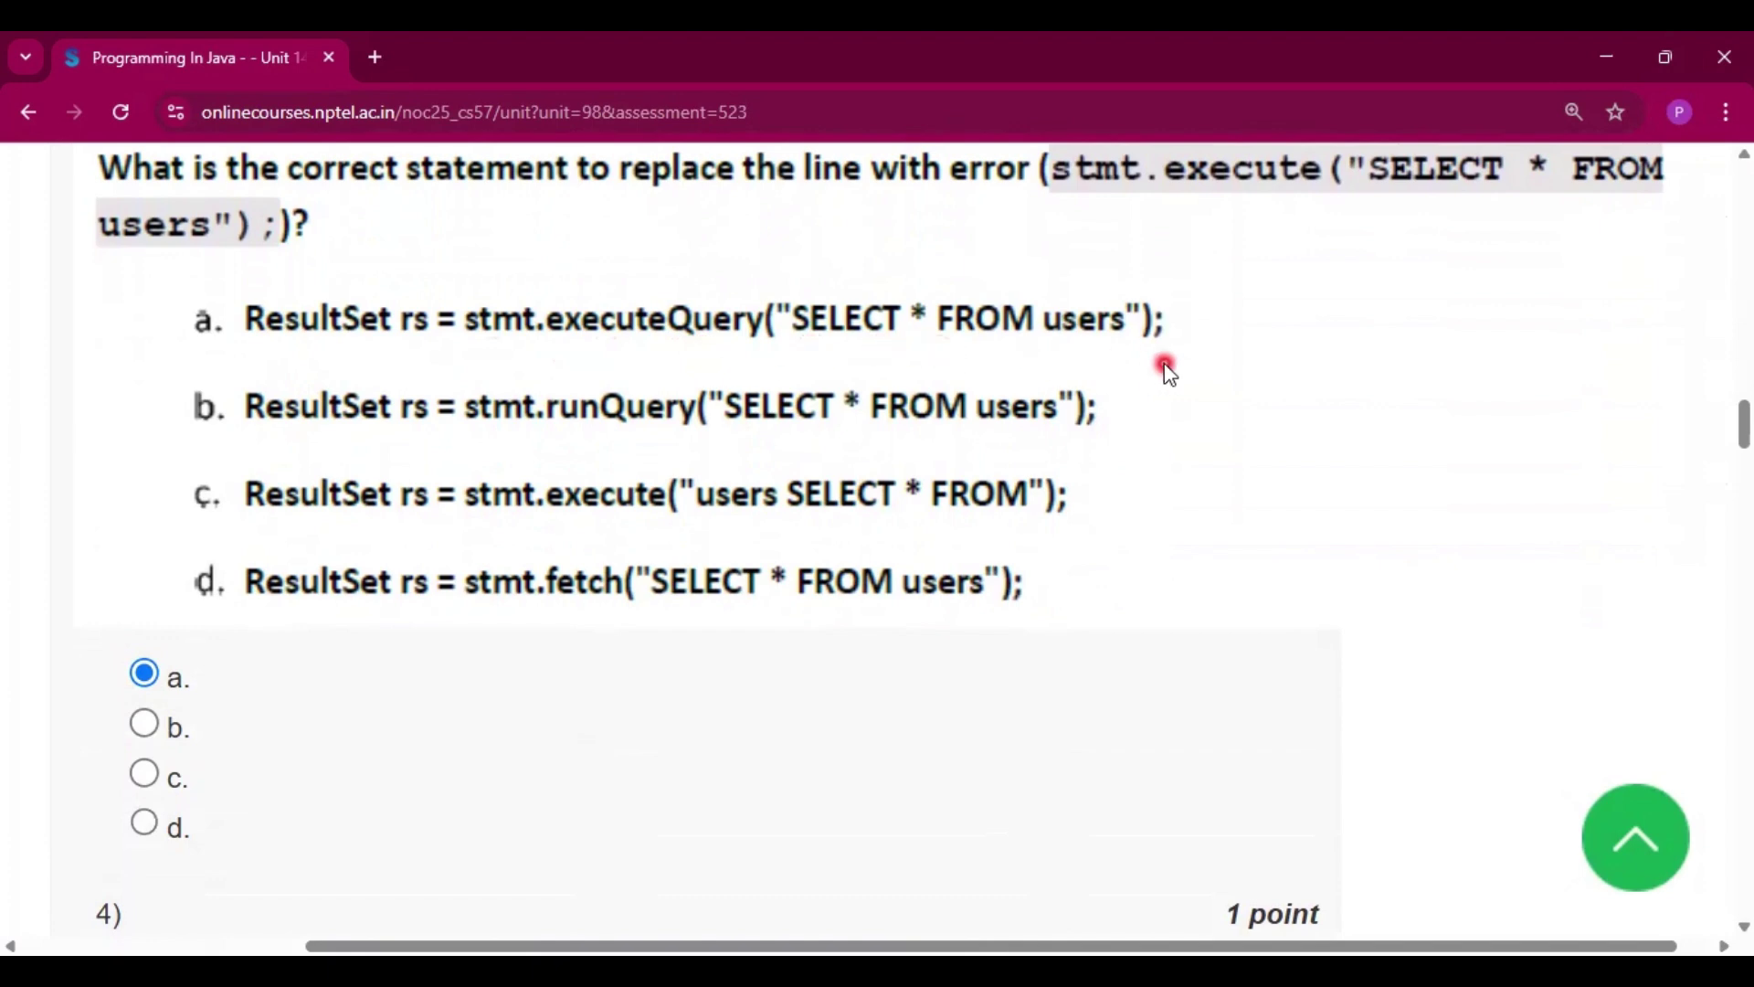
scroll(1164, 370, down, 2)
scroll(1164, 368, down, 3)
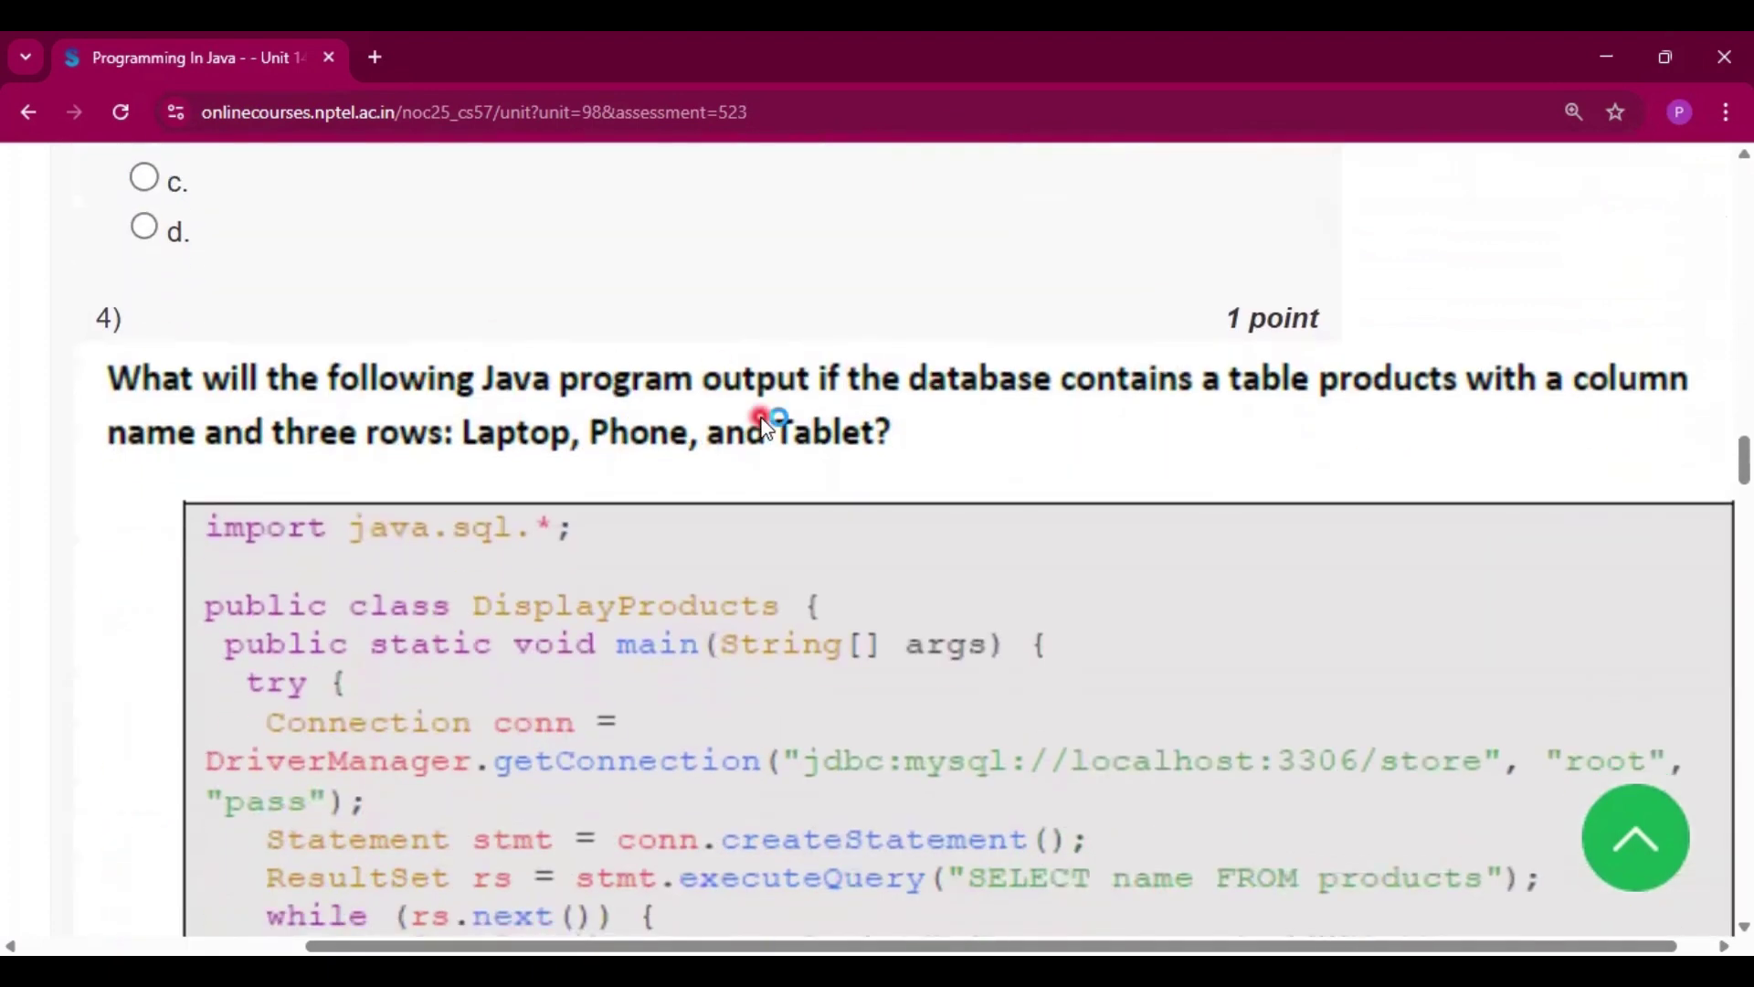
scroll(1038, 559, down, 1)
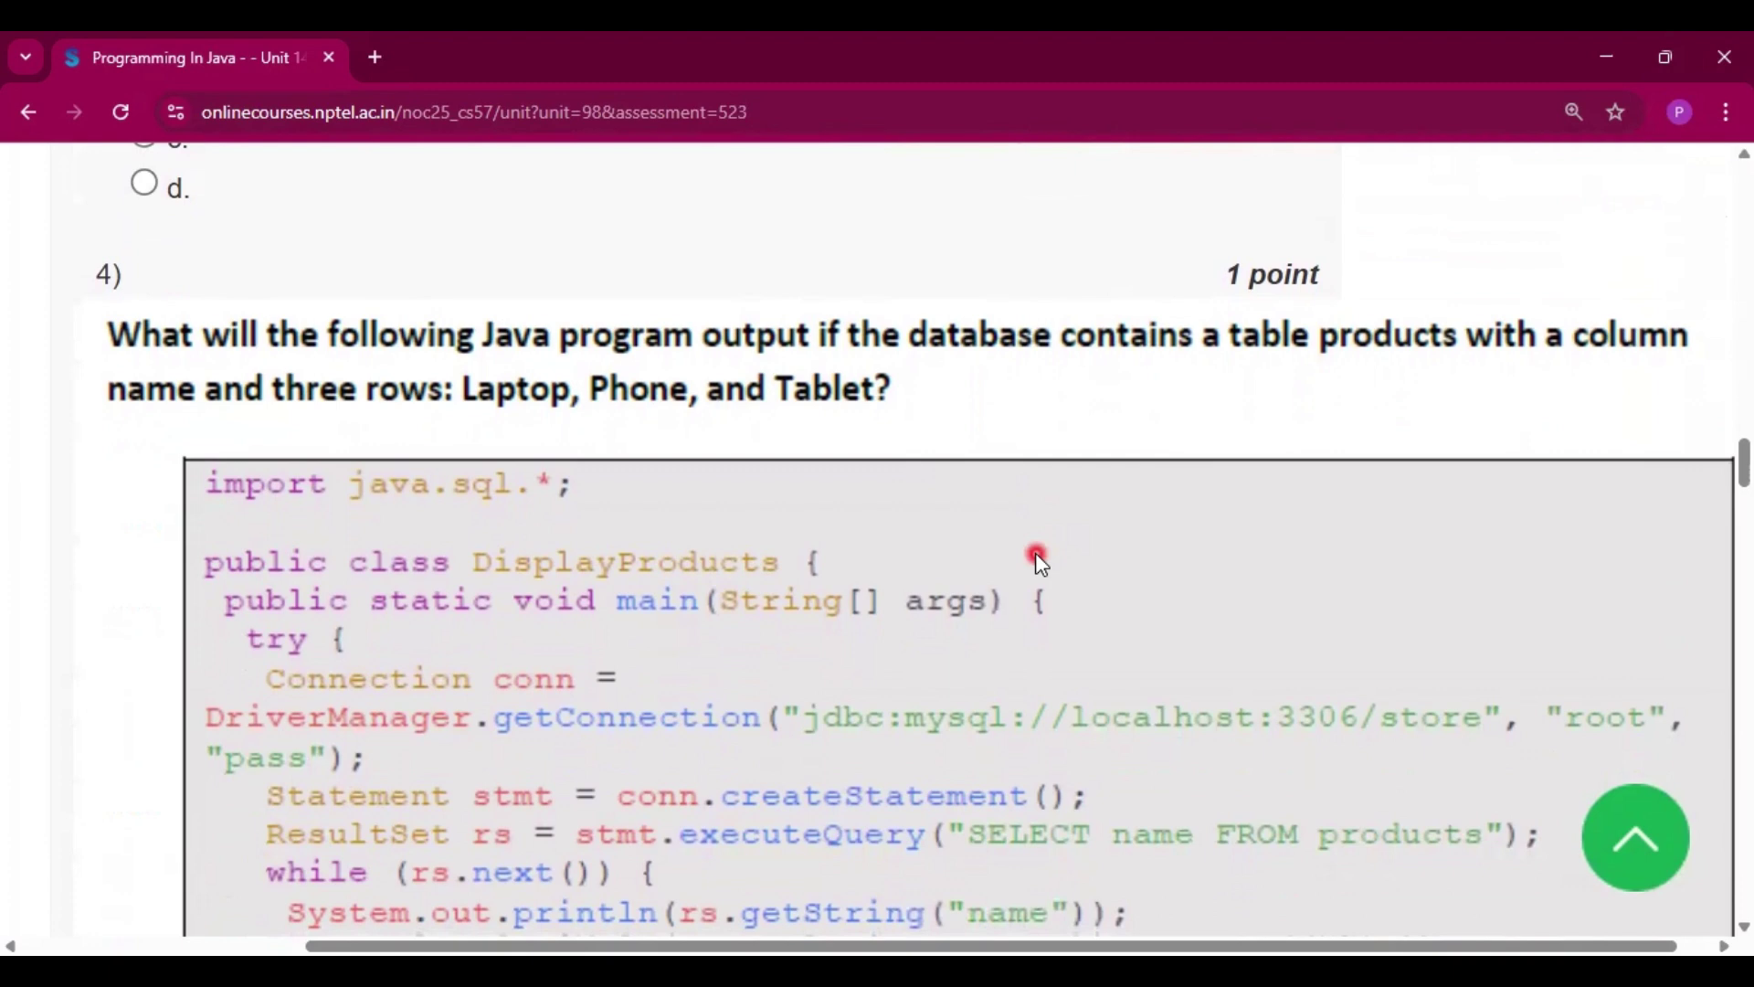
scroll(1038, 559, down, 1)
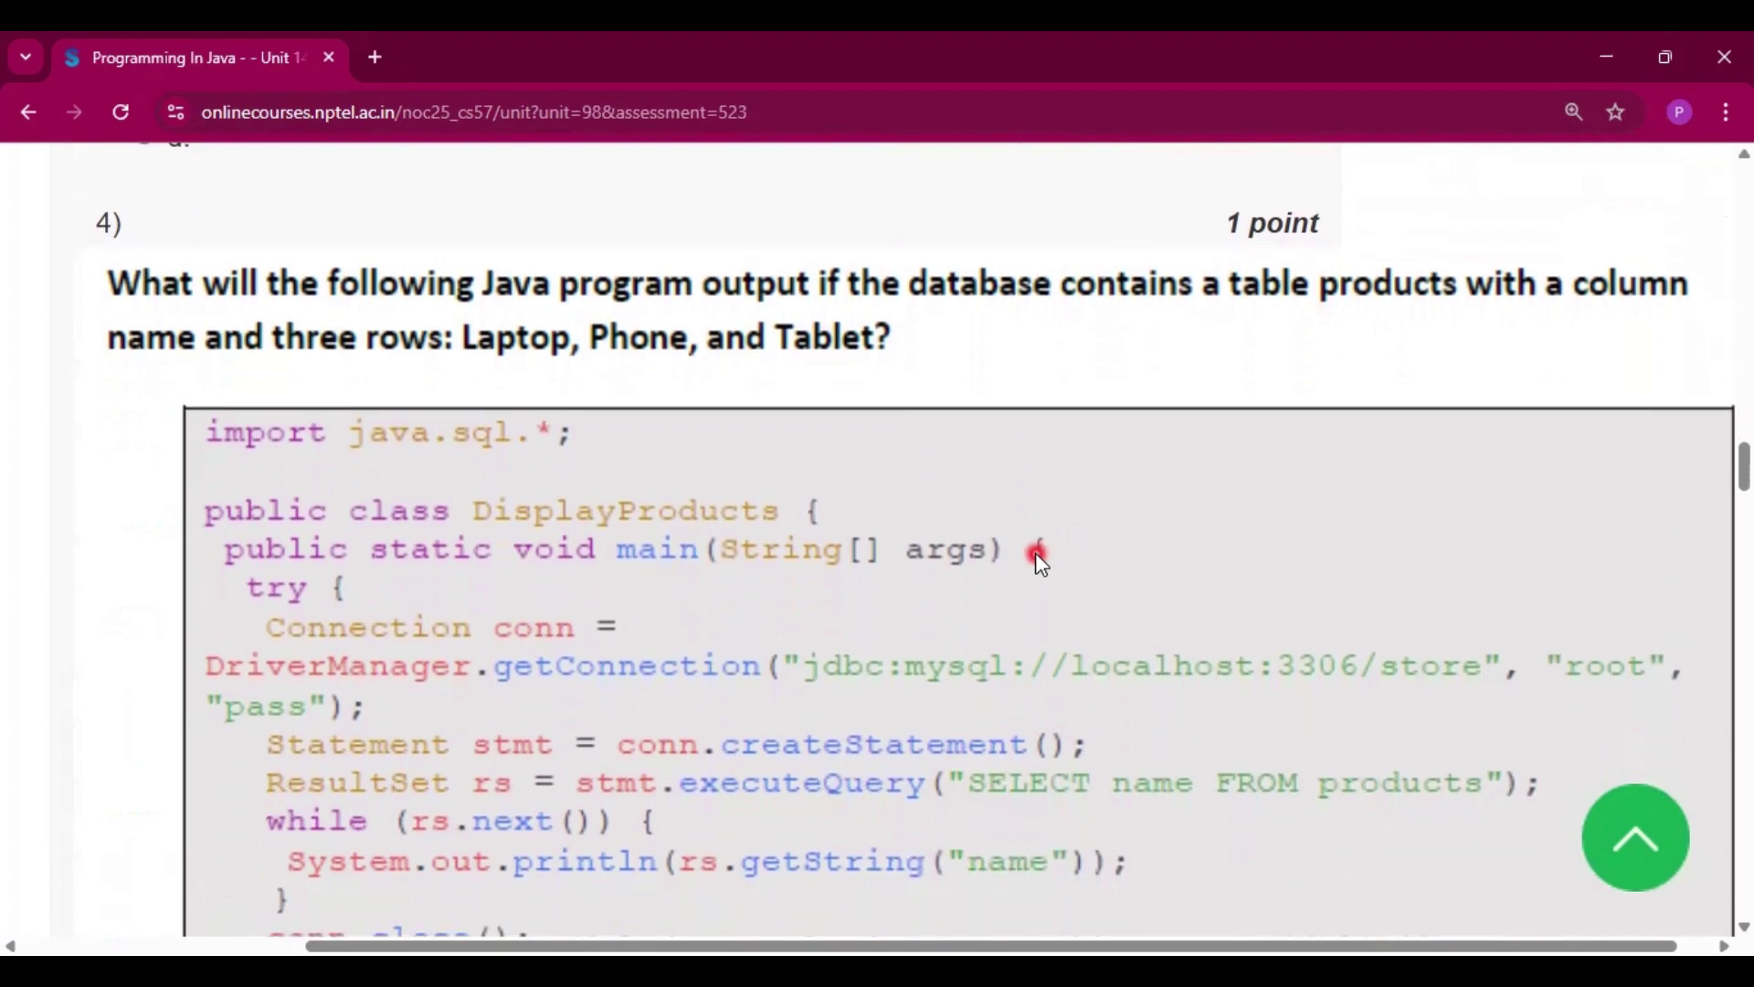
scroll(1001, 603, down, 1)
scroll(932, 713, down, 1)
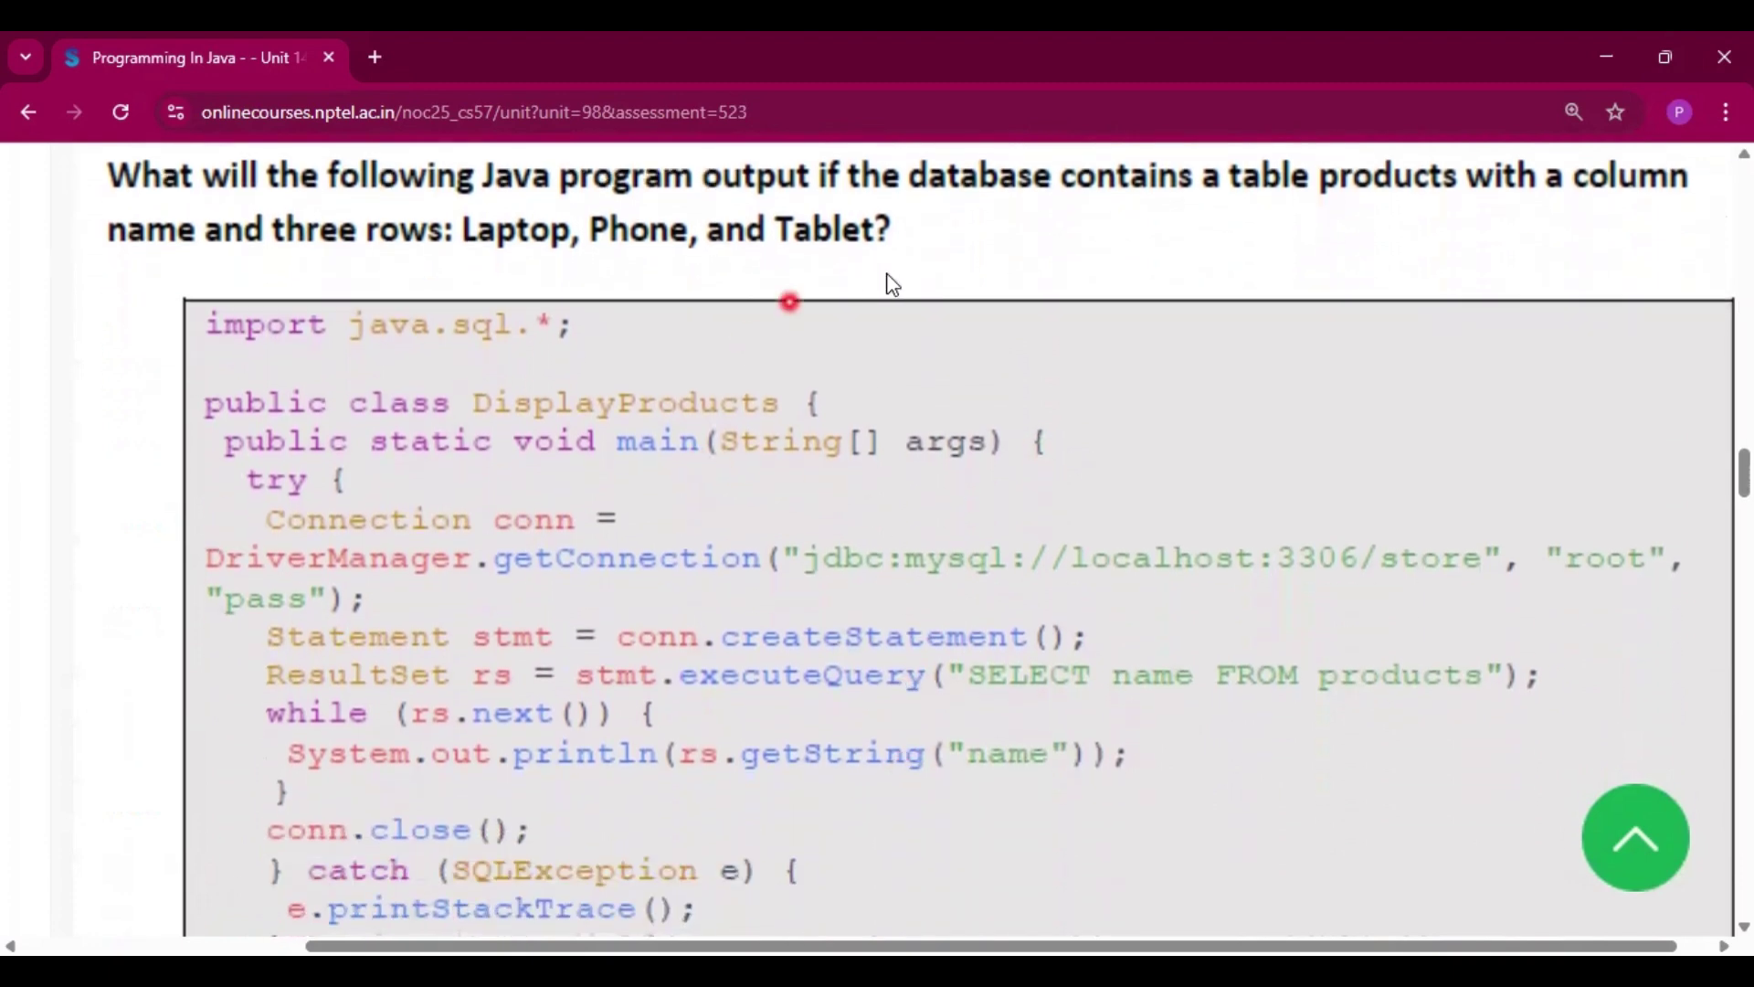
scroll(823, 756, down, 4)
scroll(502, 779, down, 2)
scroll(483, 782, down, 1)
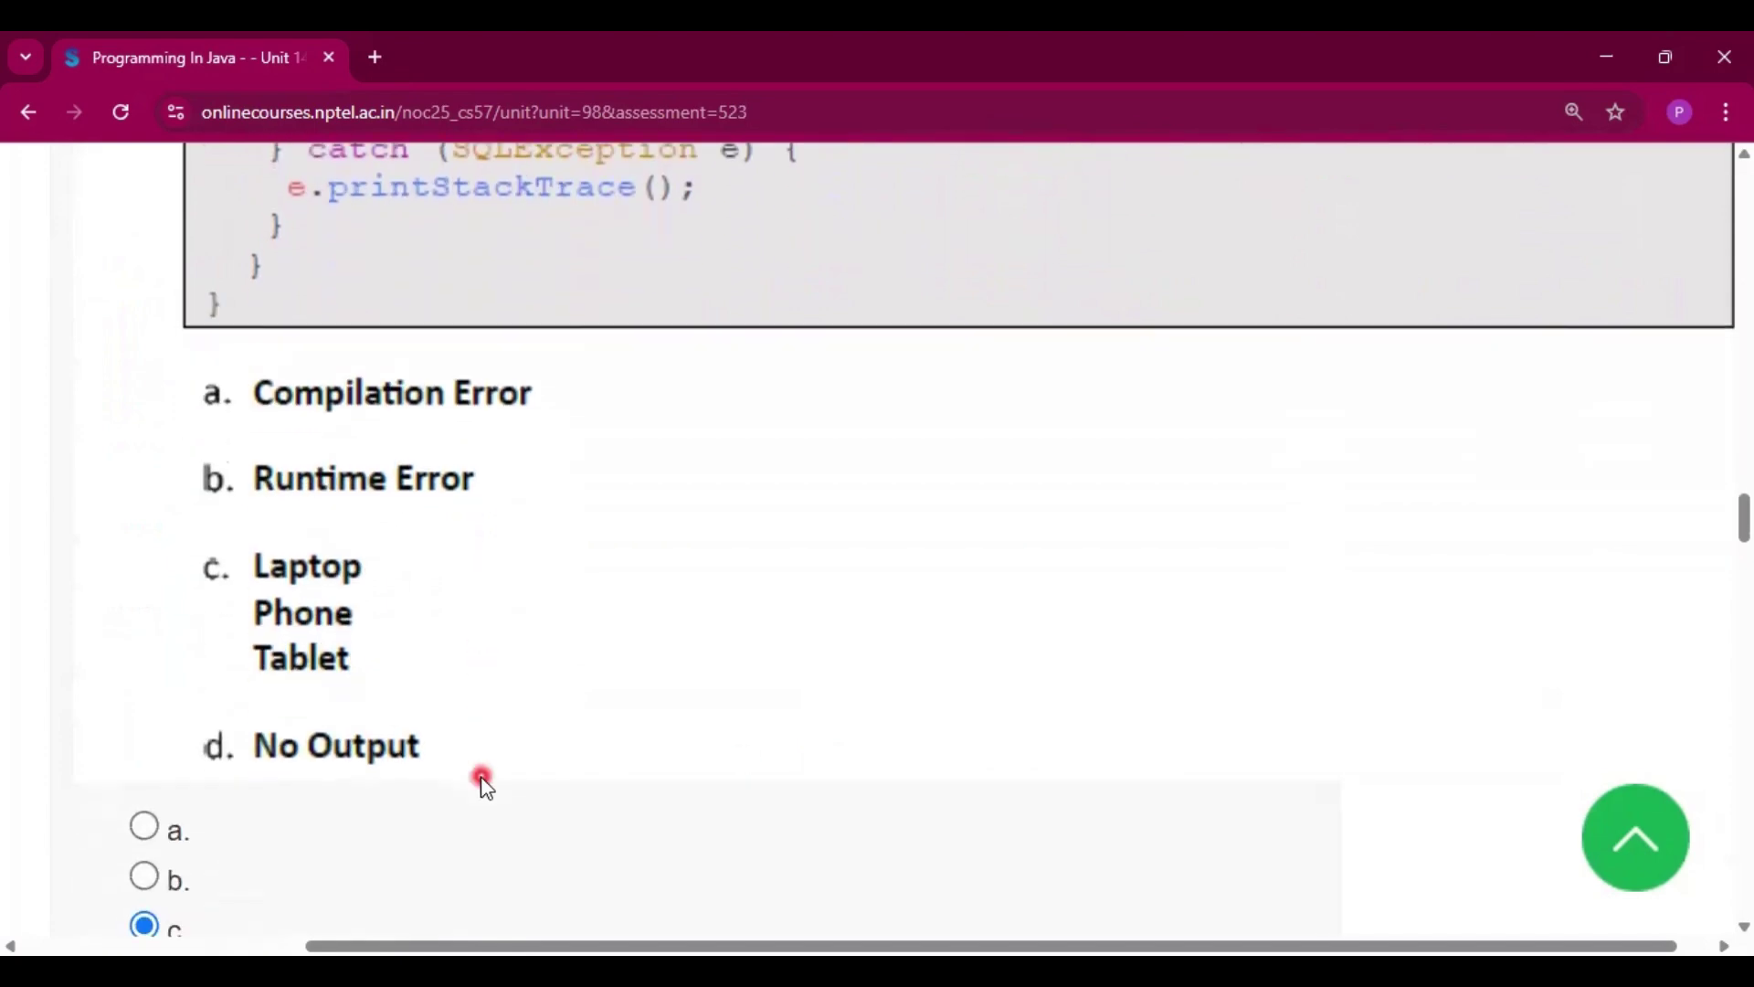
scroll(391, 740, down, 1)
scroll(395, 773, down, 1)
scroll(395, 774, down, 1)
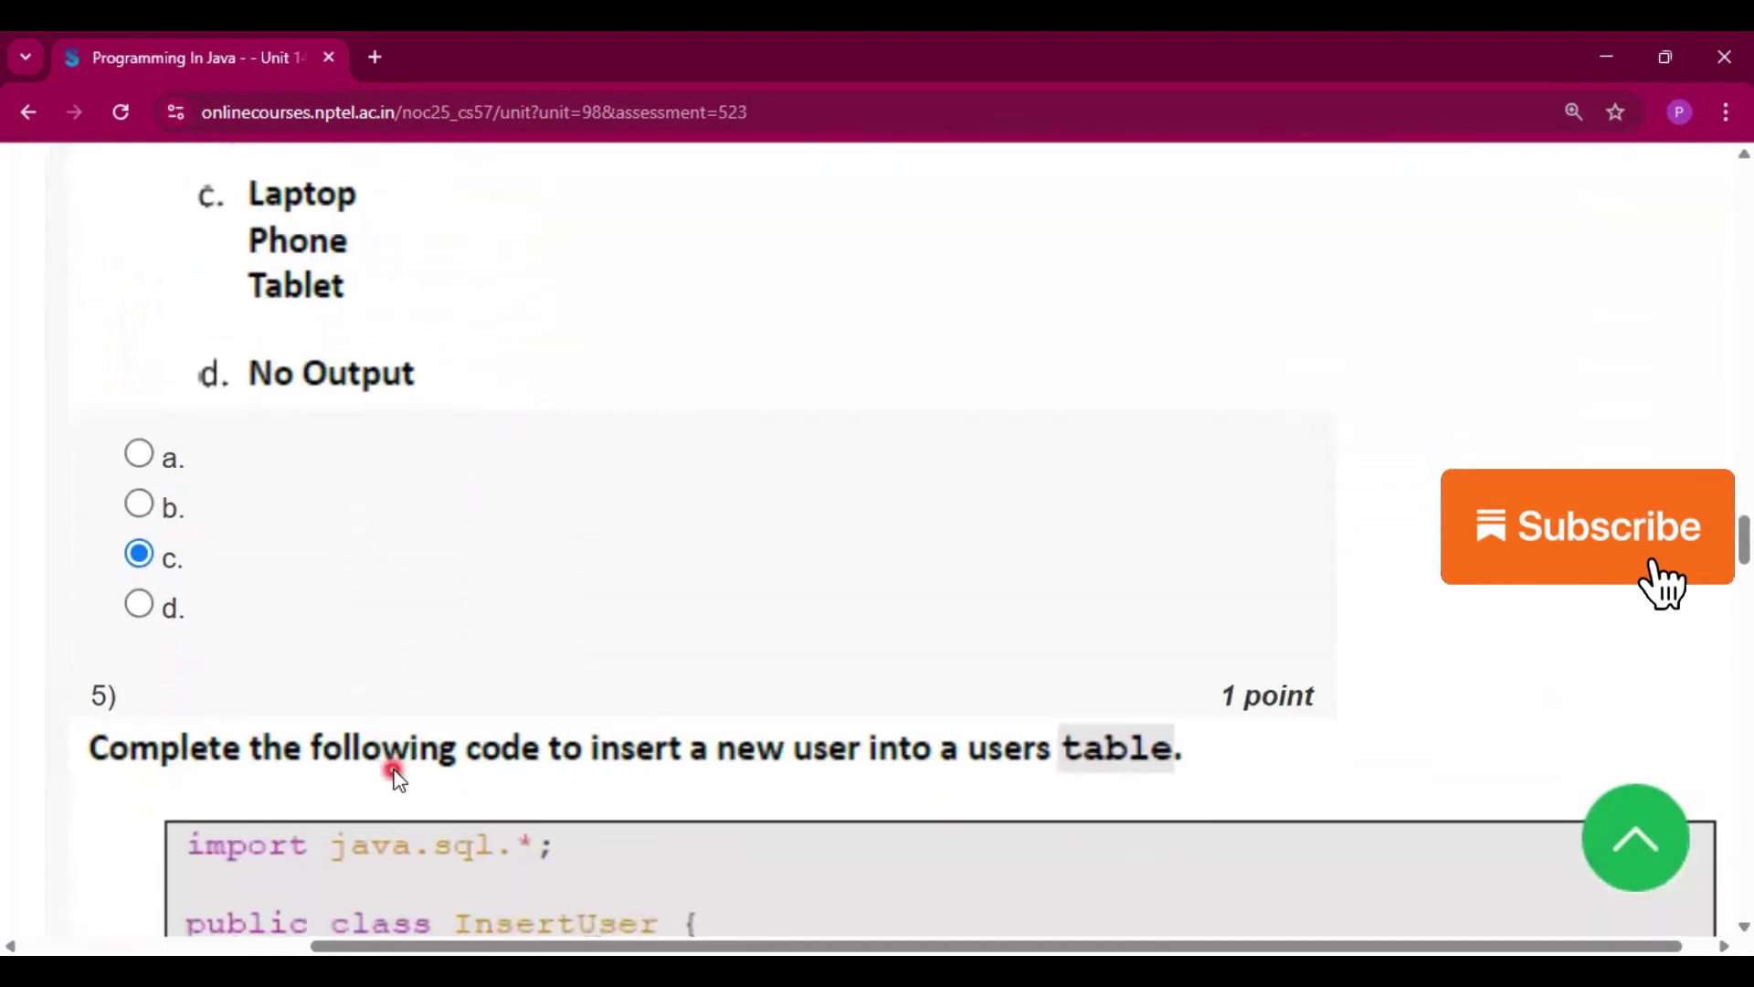
scroll(396, 776, down, 2)
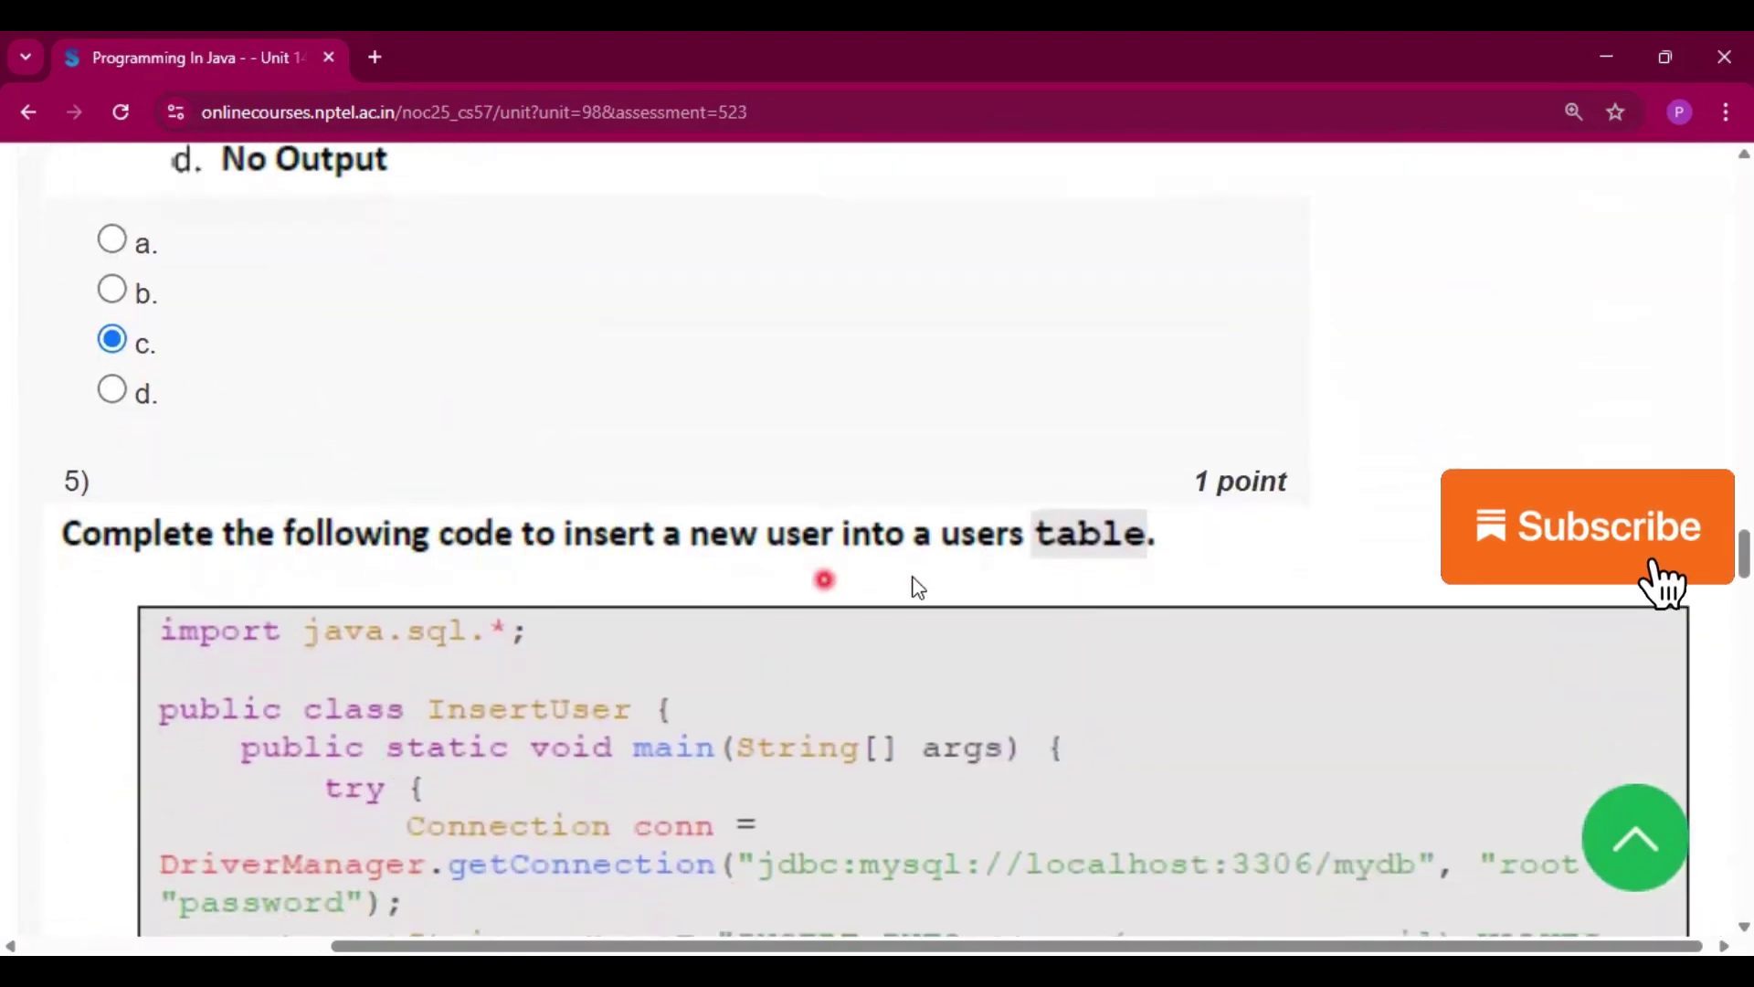
scroll(694, 873, down, 1)
scroll(694, 873, down, 3)
scroll(695, 873, down, 1)
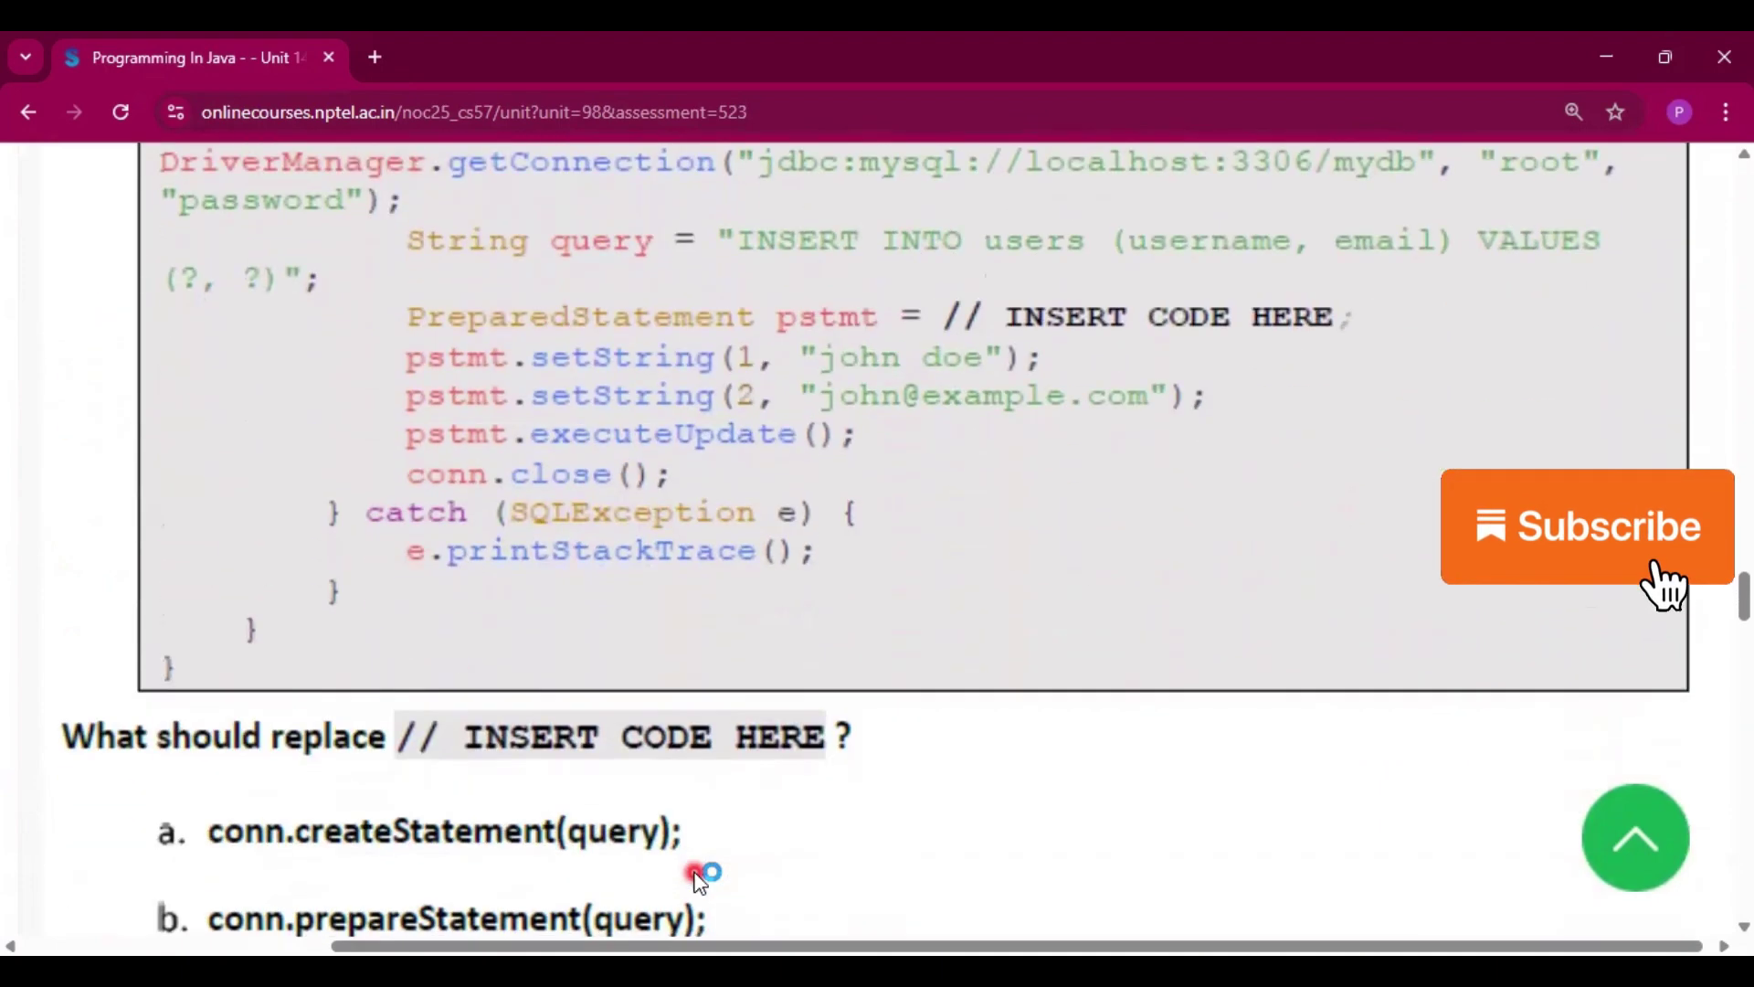
scroll(694, 878, down, 1)
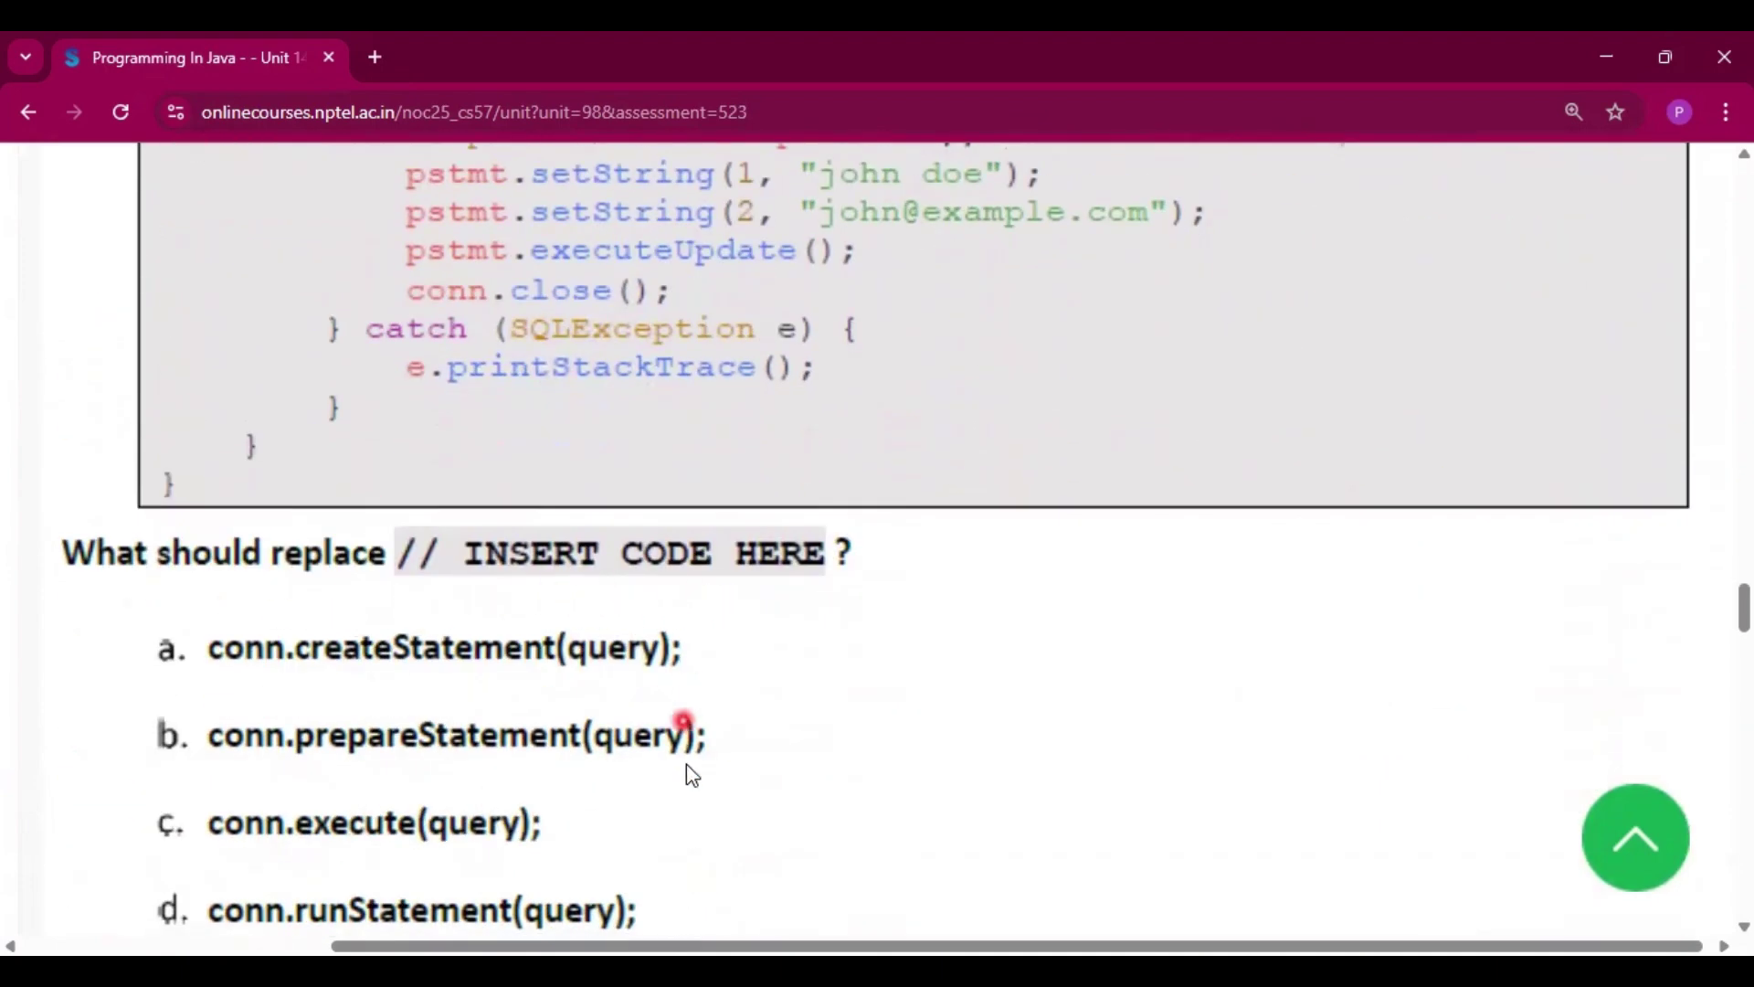
scroll(687, 767, down, 1)
scroll(687, 766, down, 1)
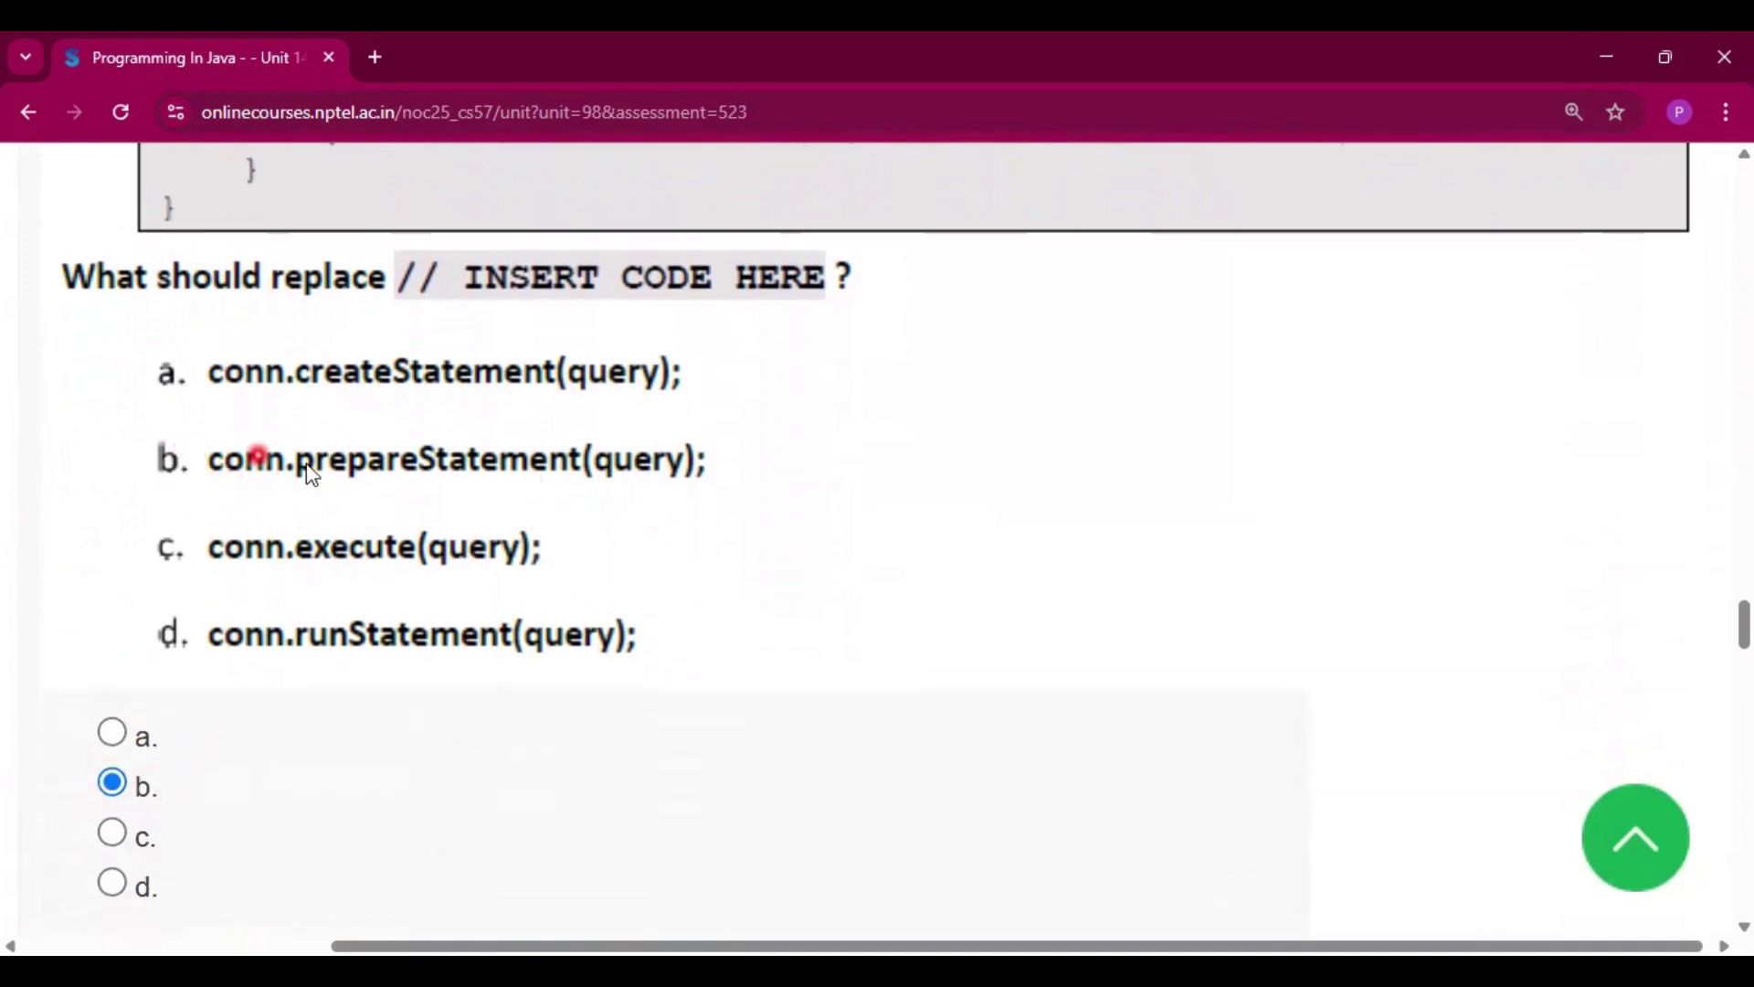
scroll(353, 842, down, 1)
scroll(353, 841, down, 1)
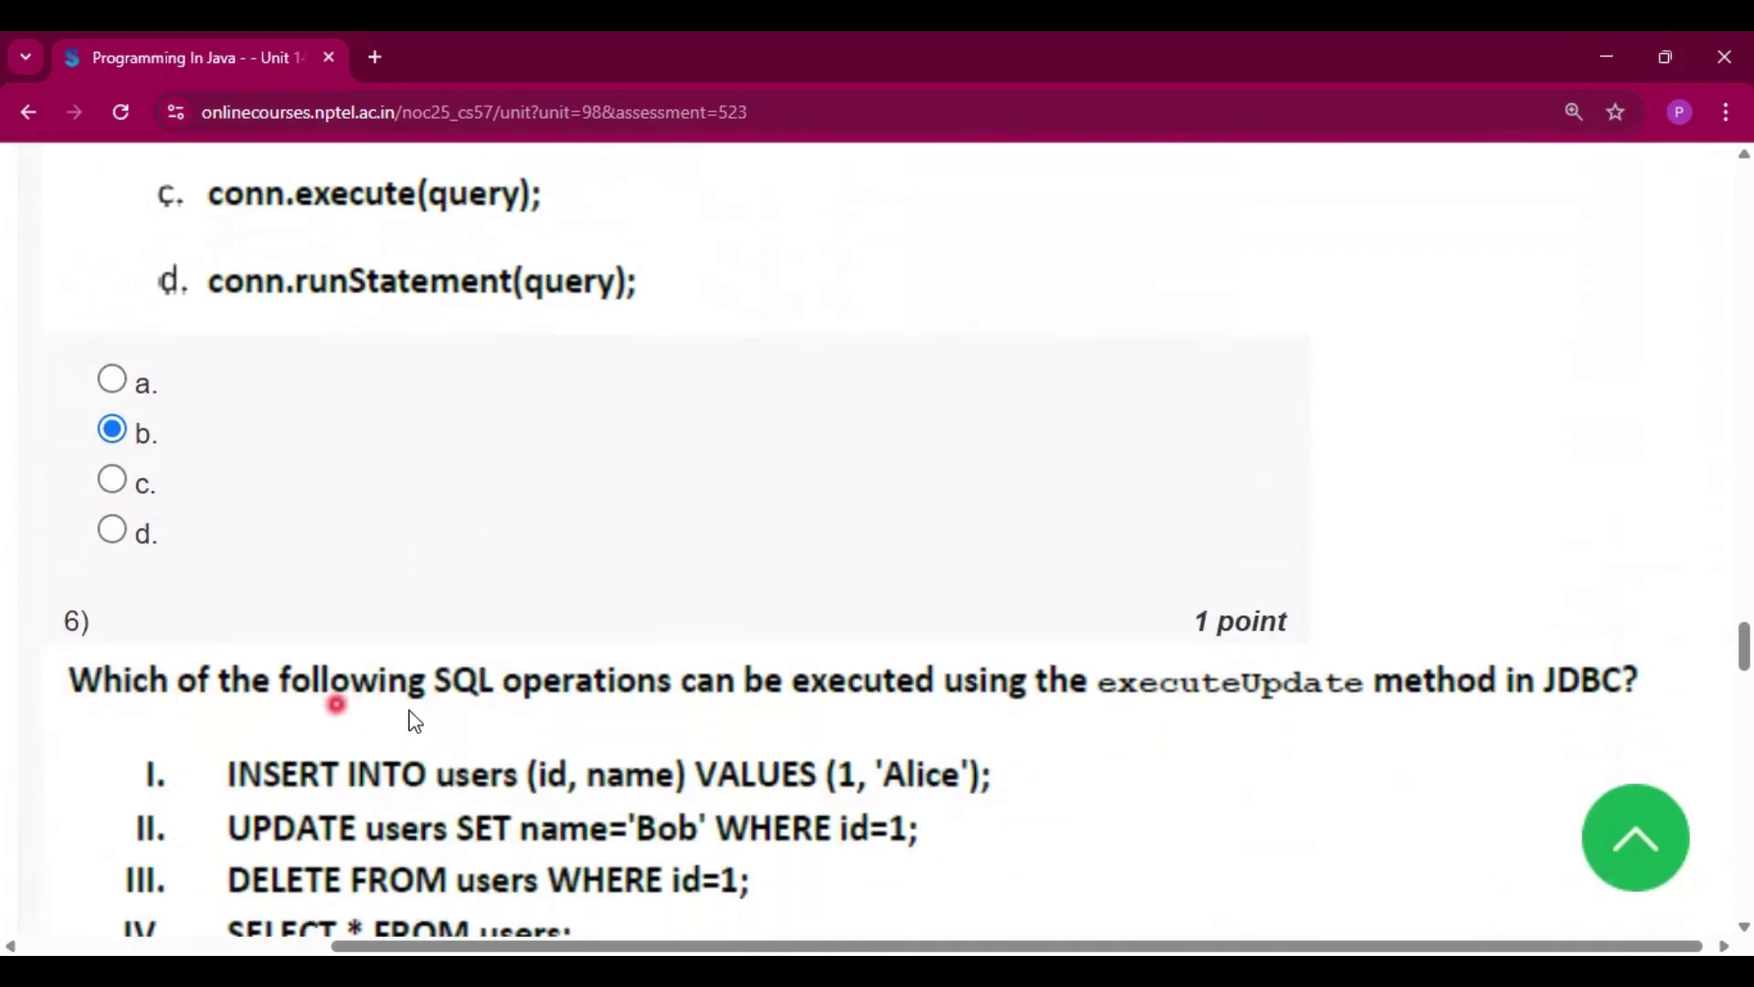
scroll(765, 725, down, 1)
scroll(764, 723, down, 1)
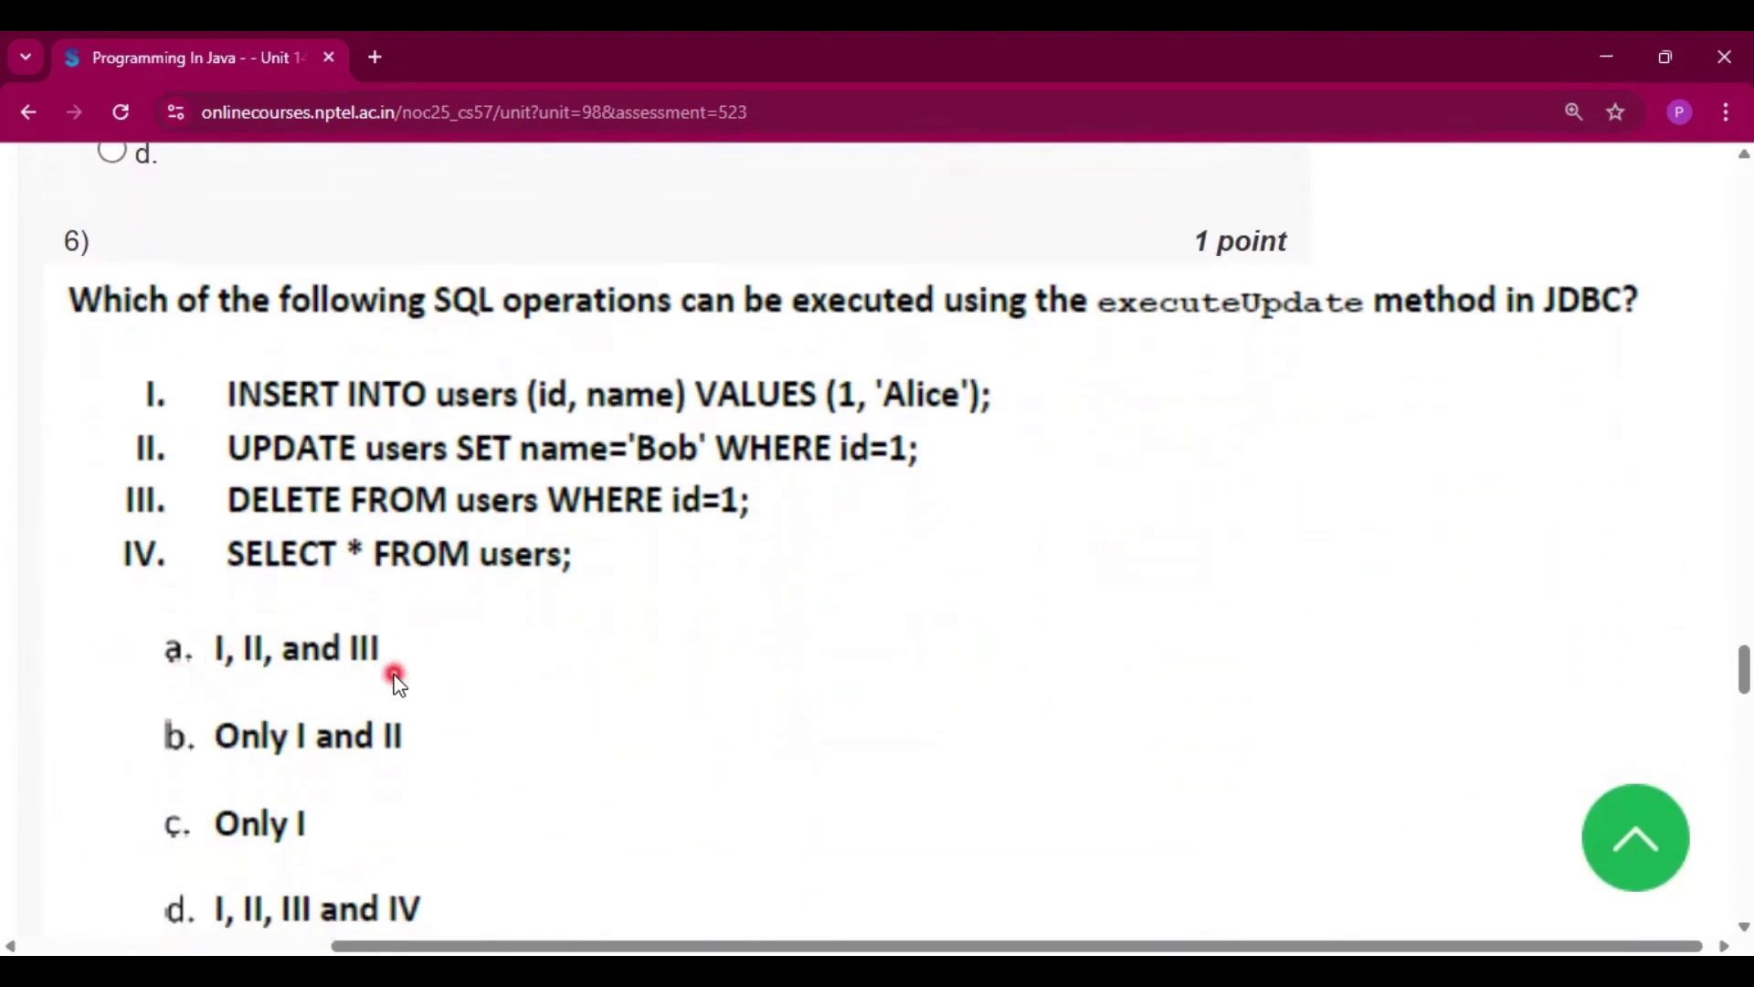
scroll(395, 682, down, 2)
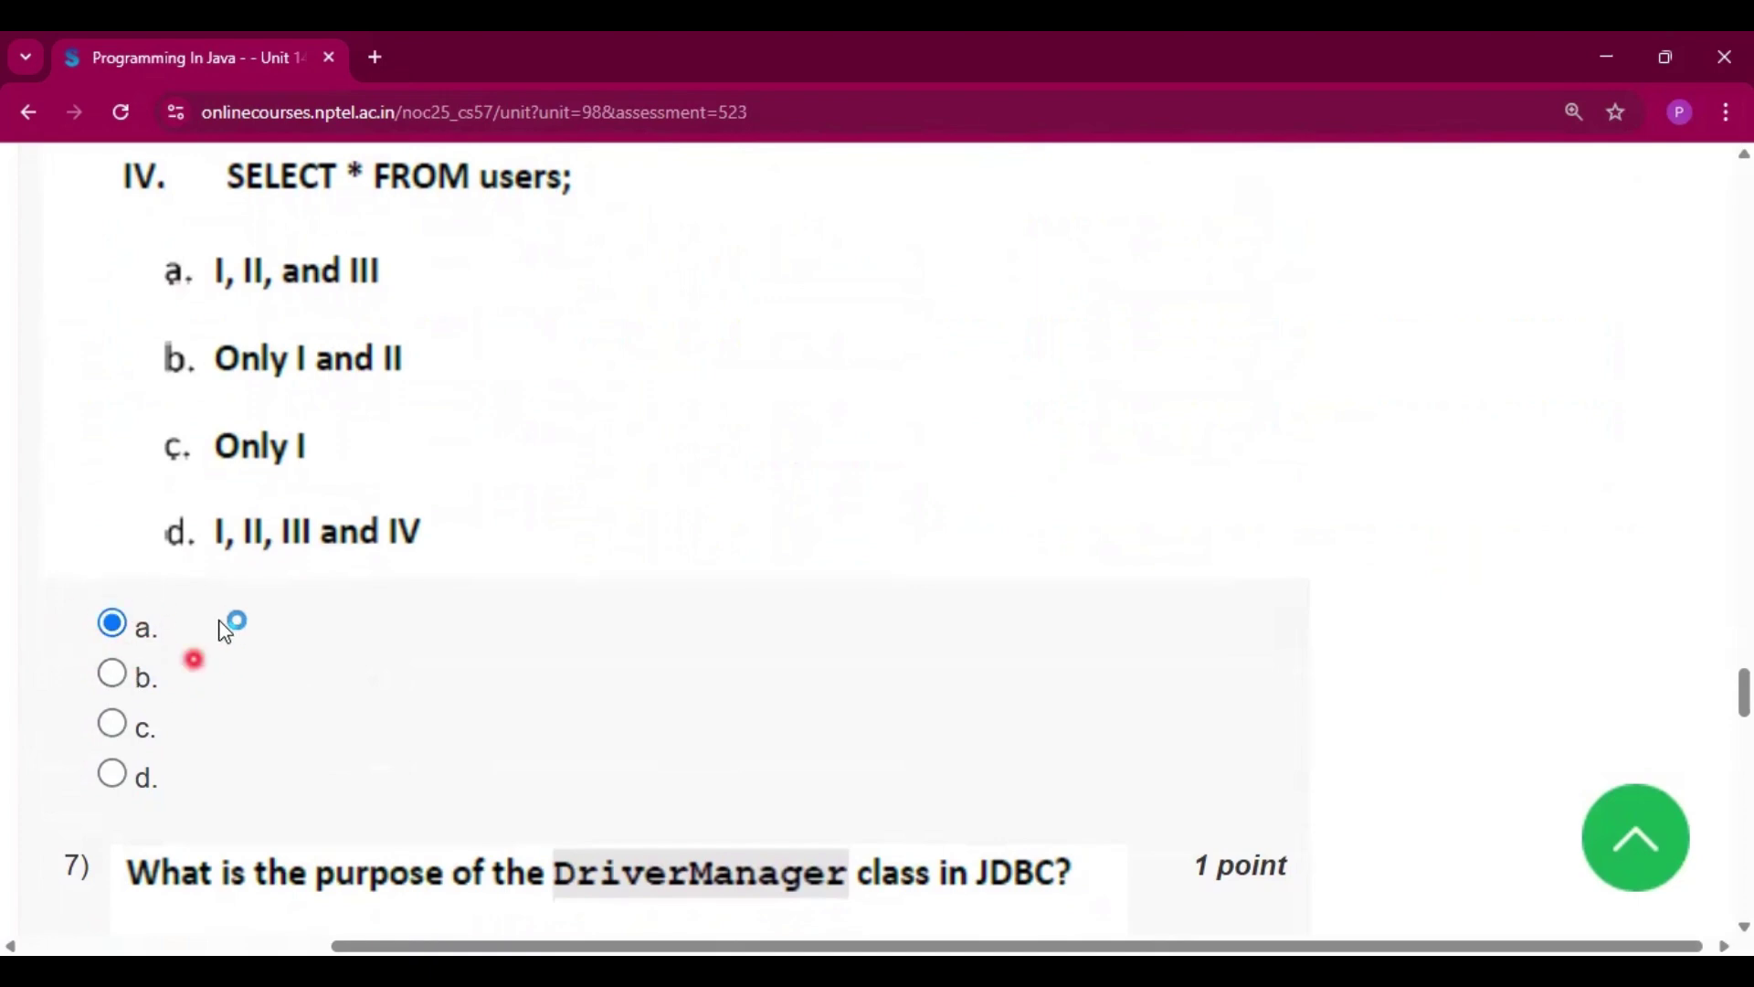
scroll(265, 709, down, 2)
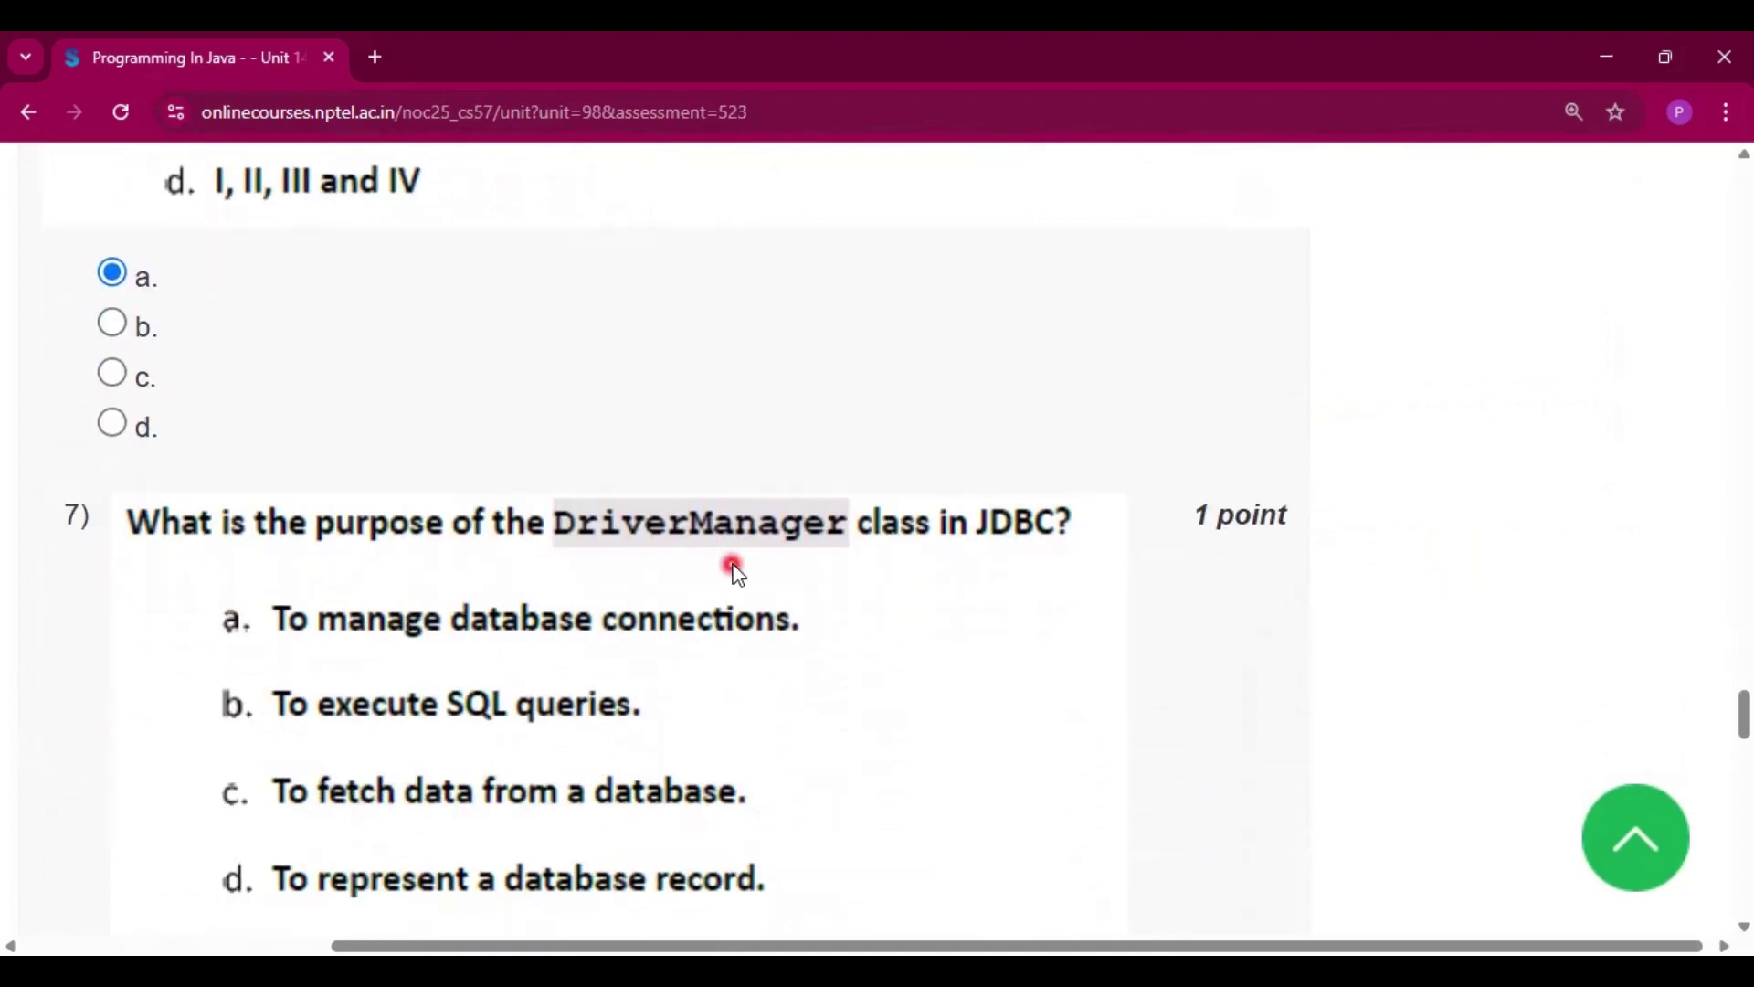
scroll(956, 809, down, 2)
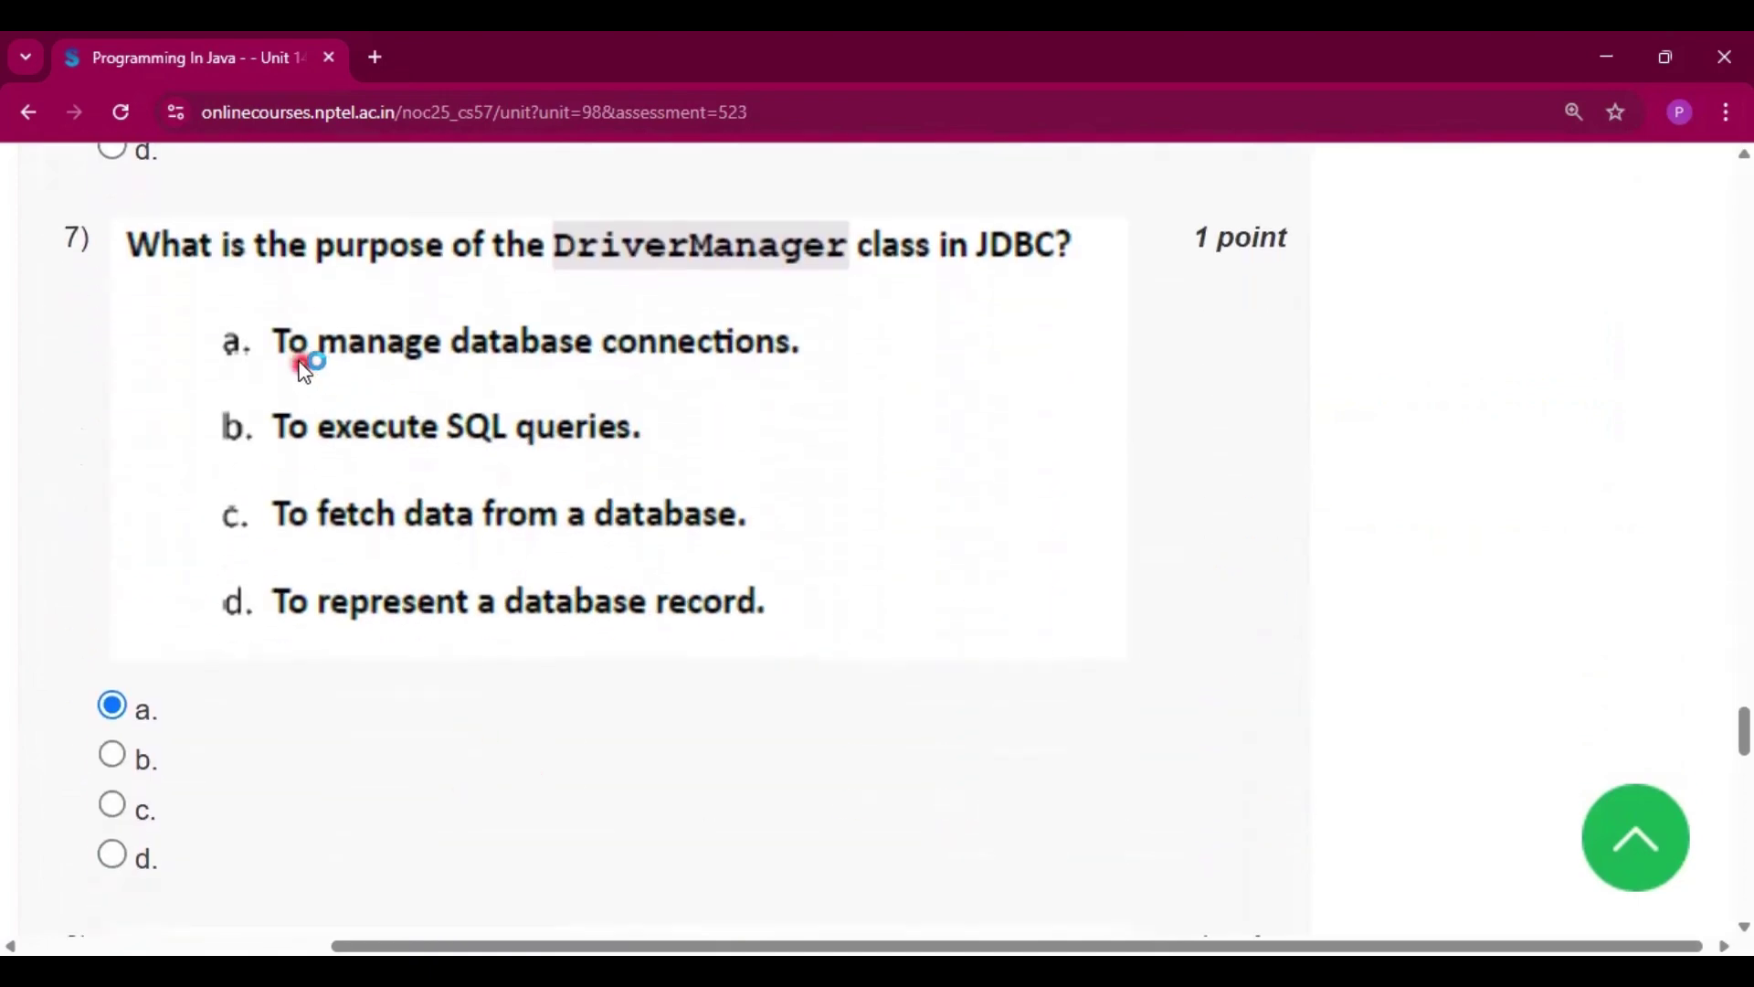
scroll(252, 754, down, 3)
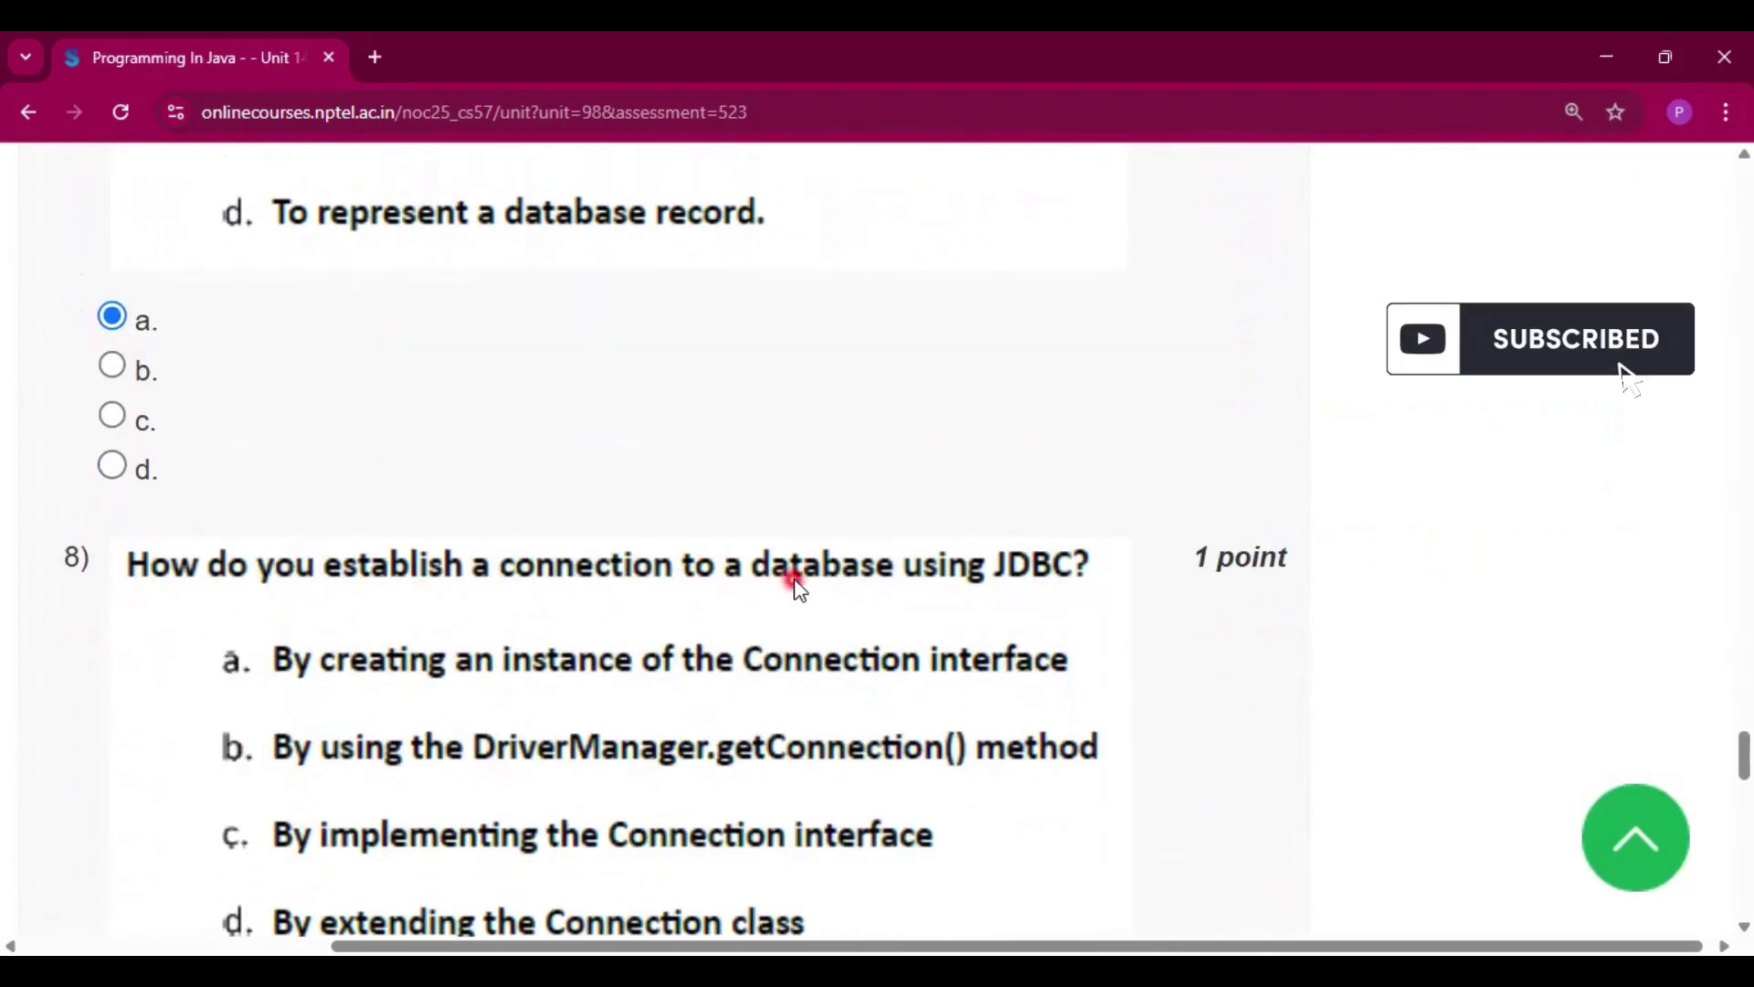
scroll(676, 776, down, 1)
scroll(672, 771, down, 1)
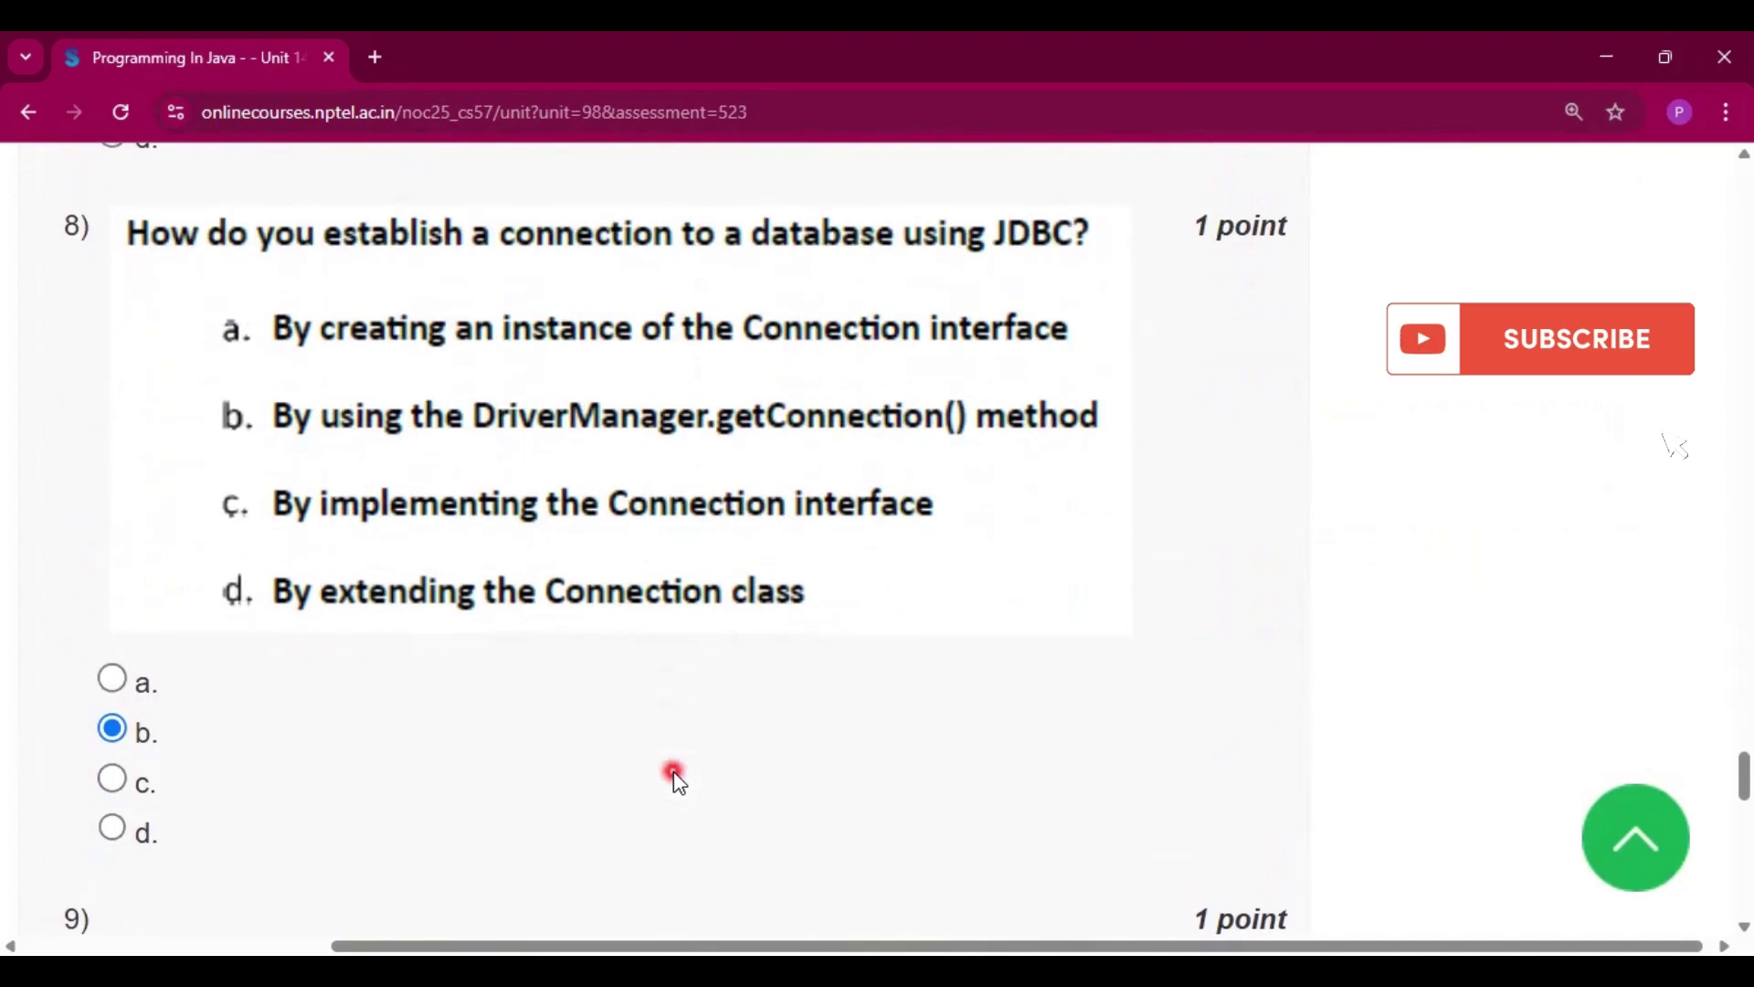
scroll(673, 772, down, 1)
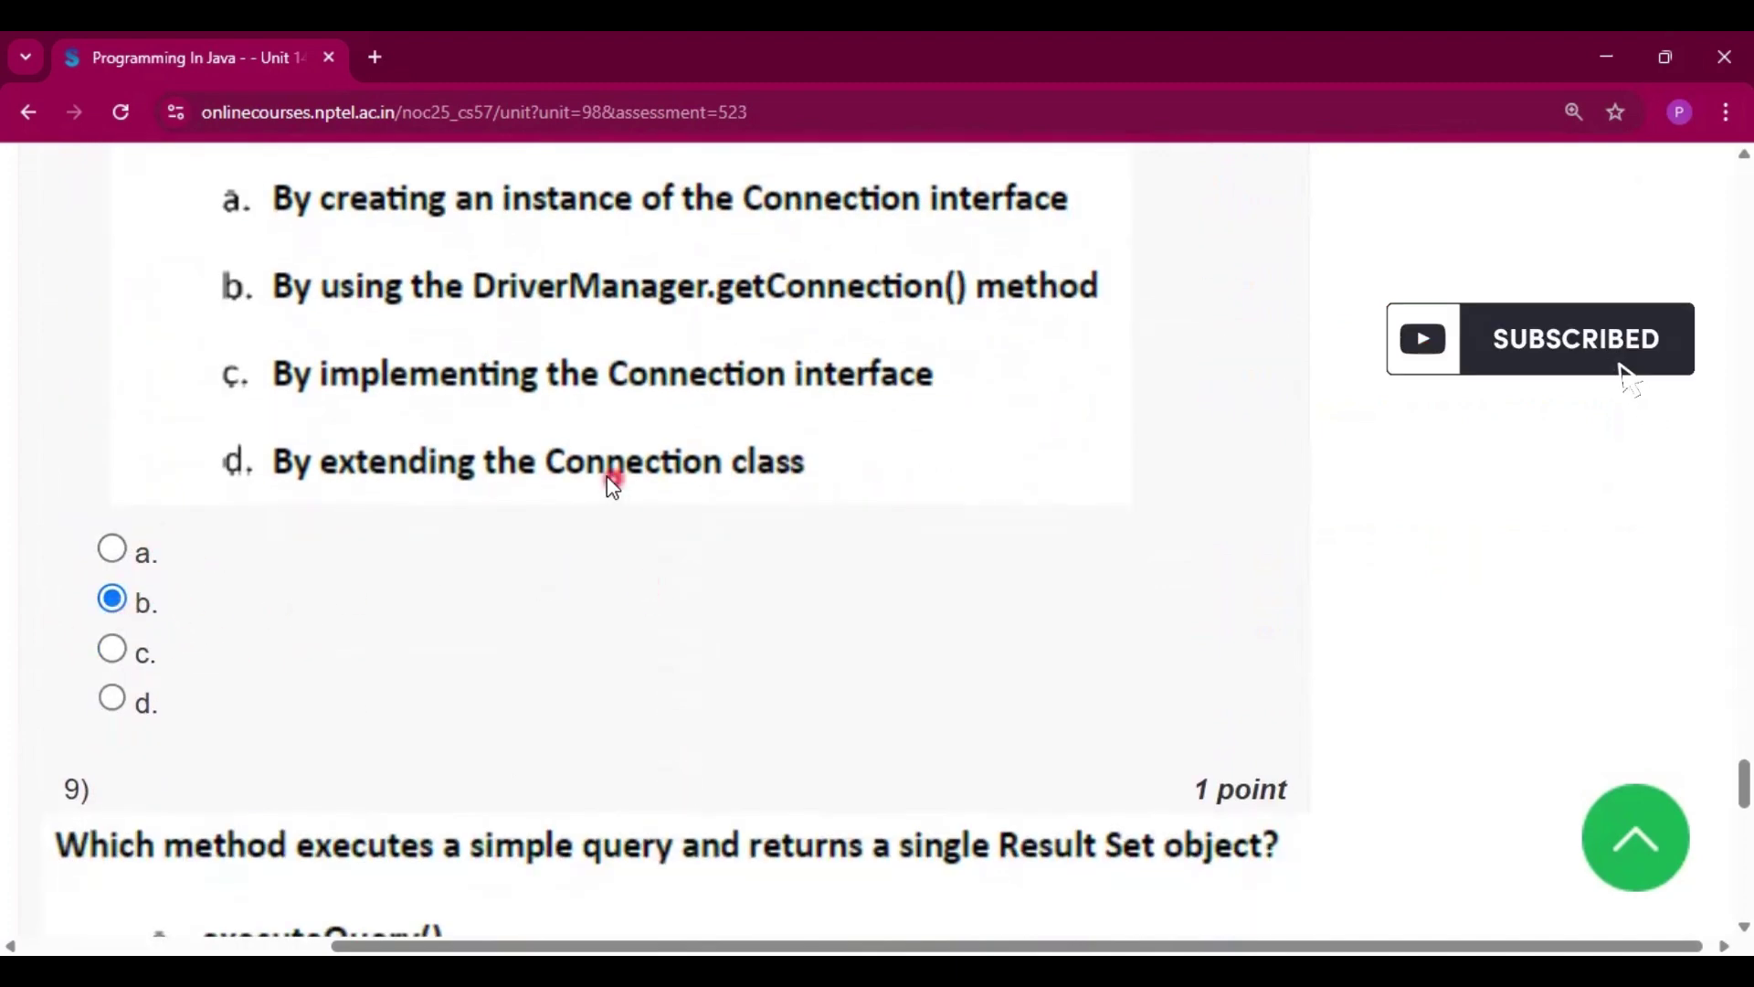
scroll(430, 666, down, 1)
scroll(432, 668, down, 1)
scroll(437, 666, down, 1)
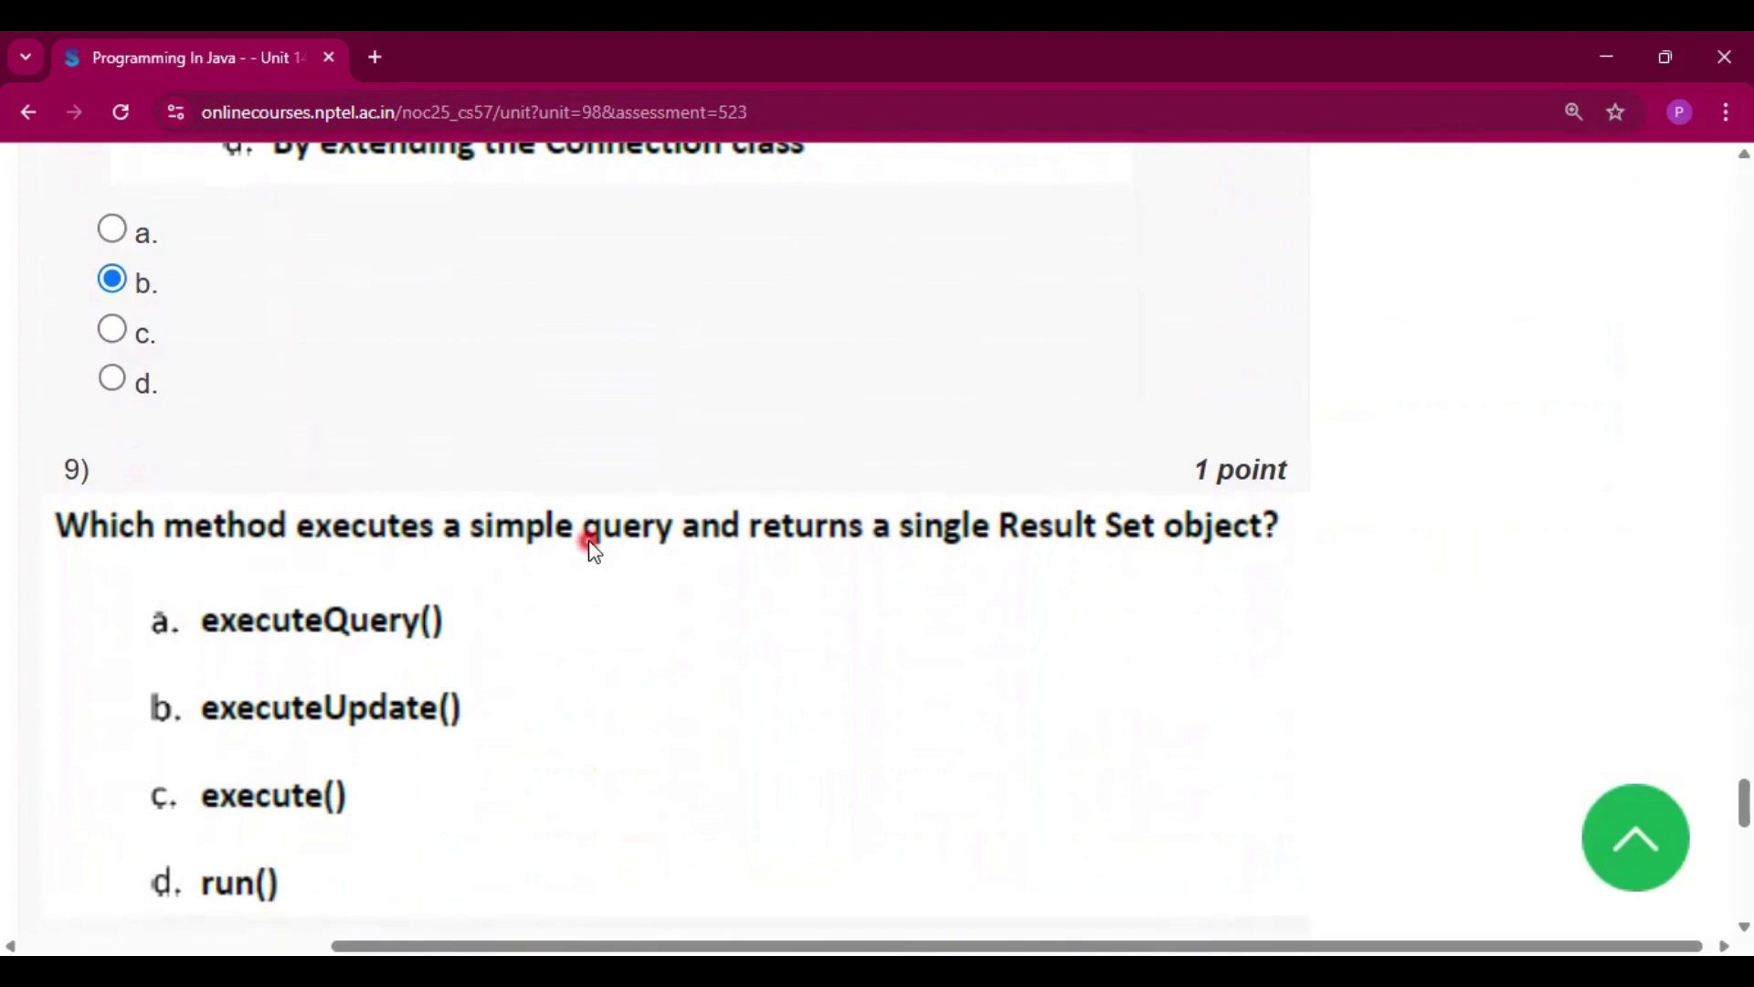
scroll(709, 839, down, 1)
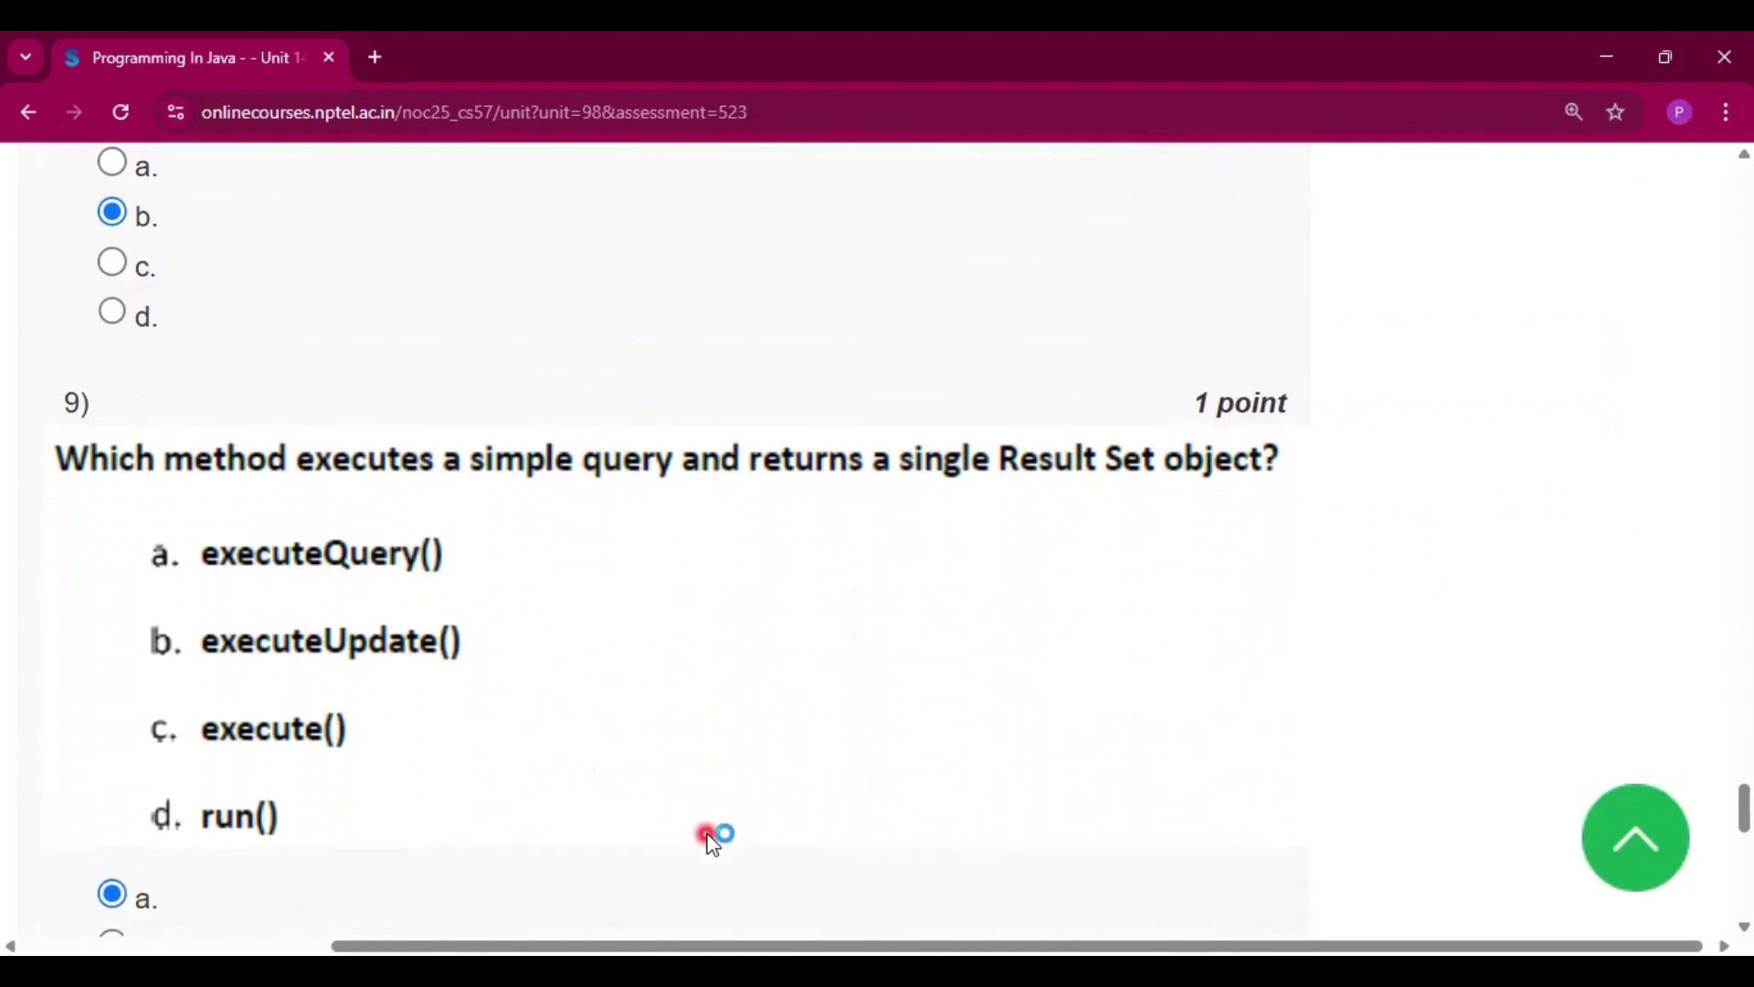
scroll(711, 840, down, 1)
scroll(486, 863, down, 3)
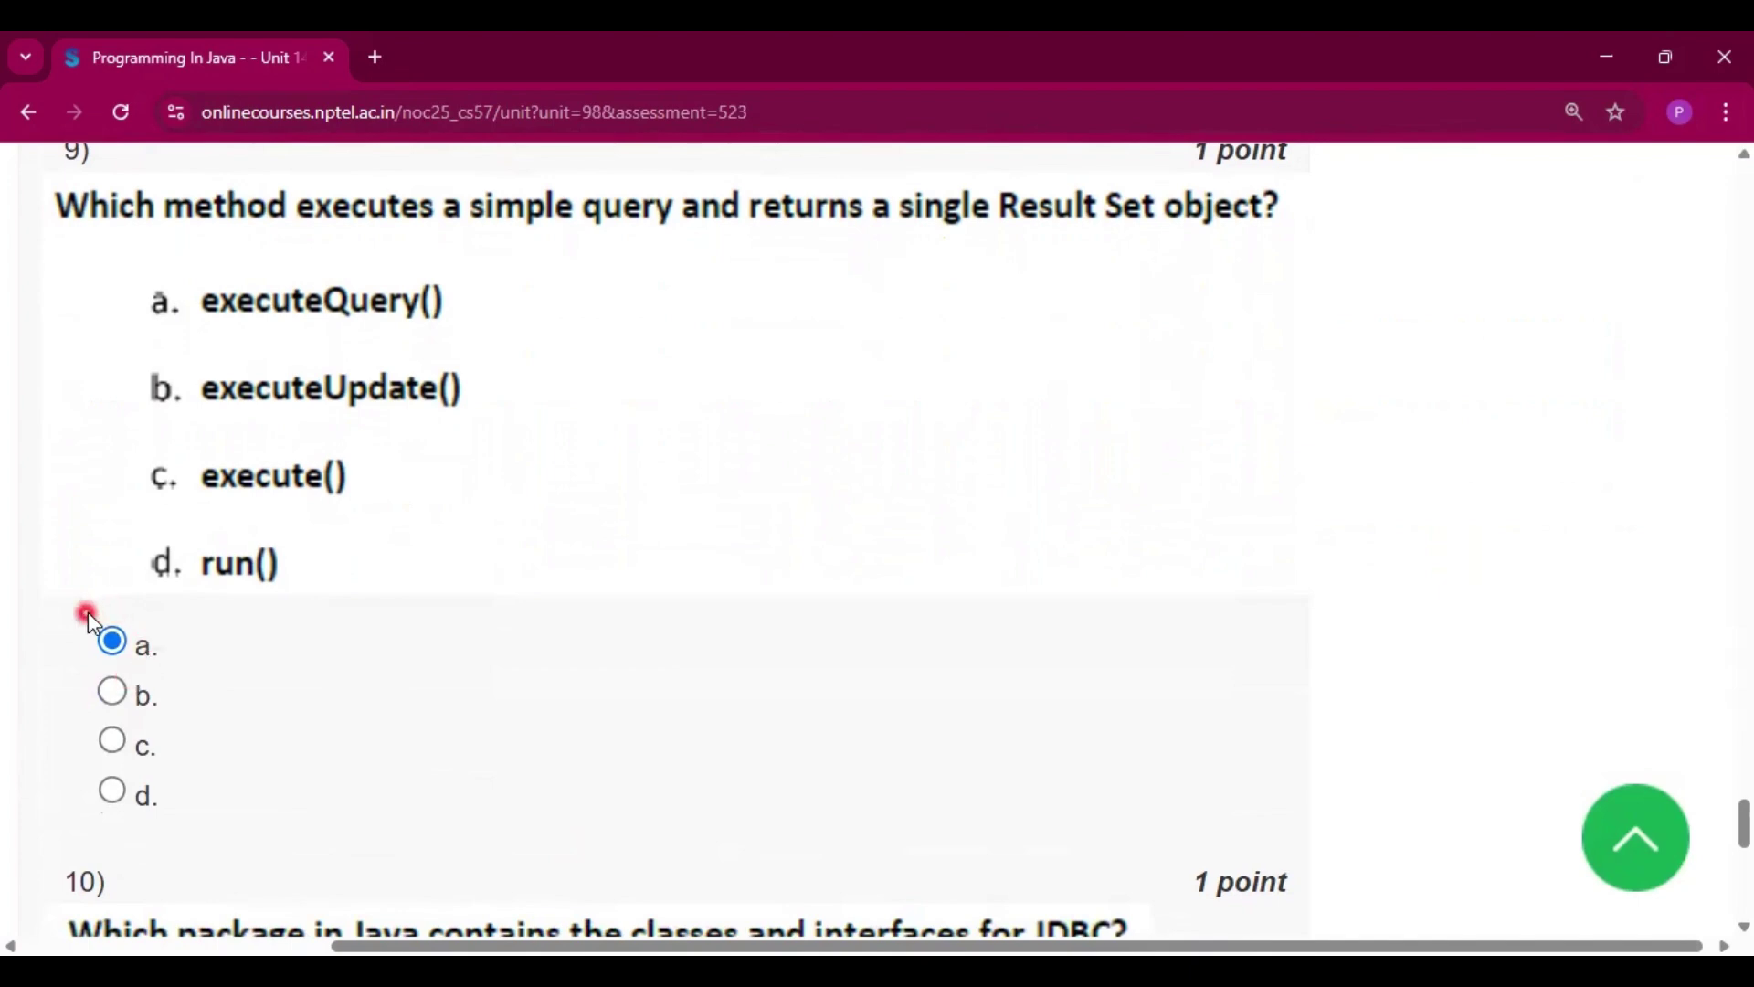
scroll(290, 724, down, 2)
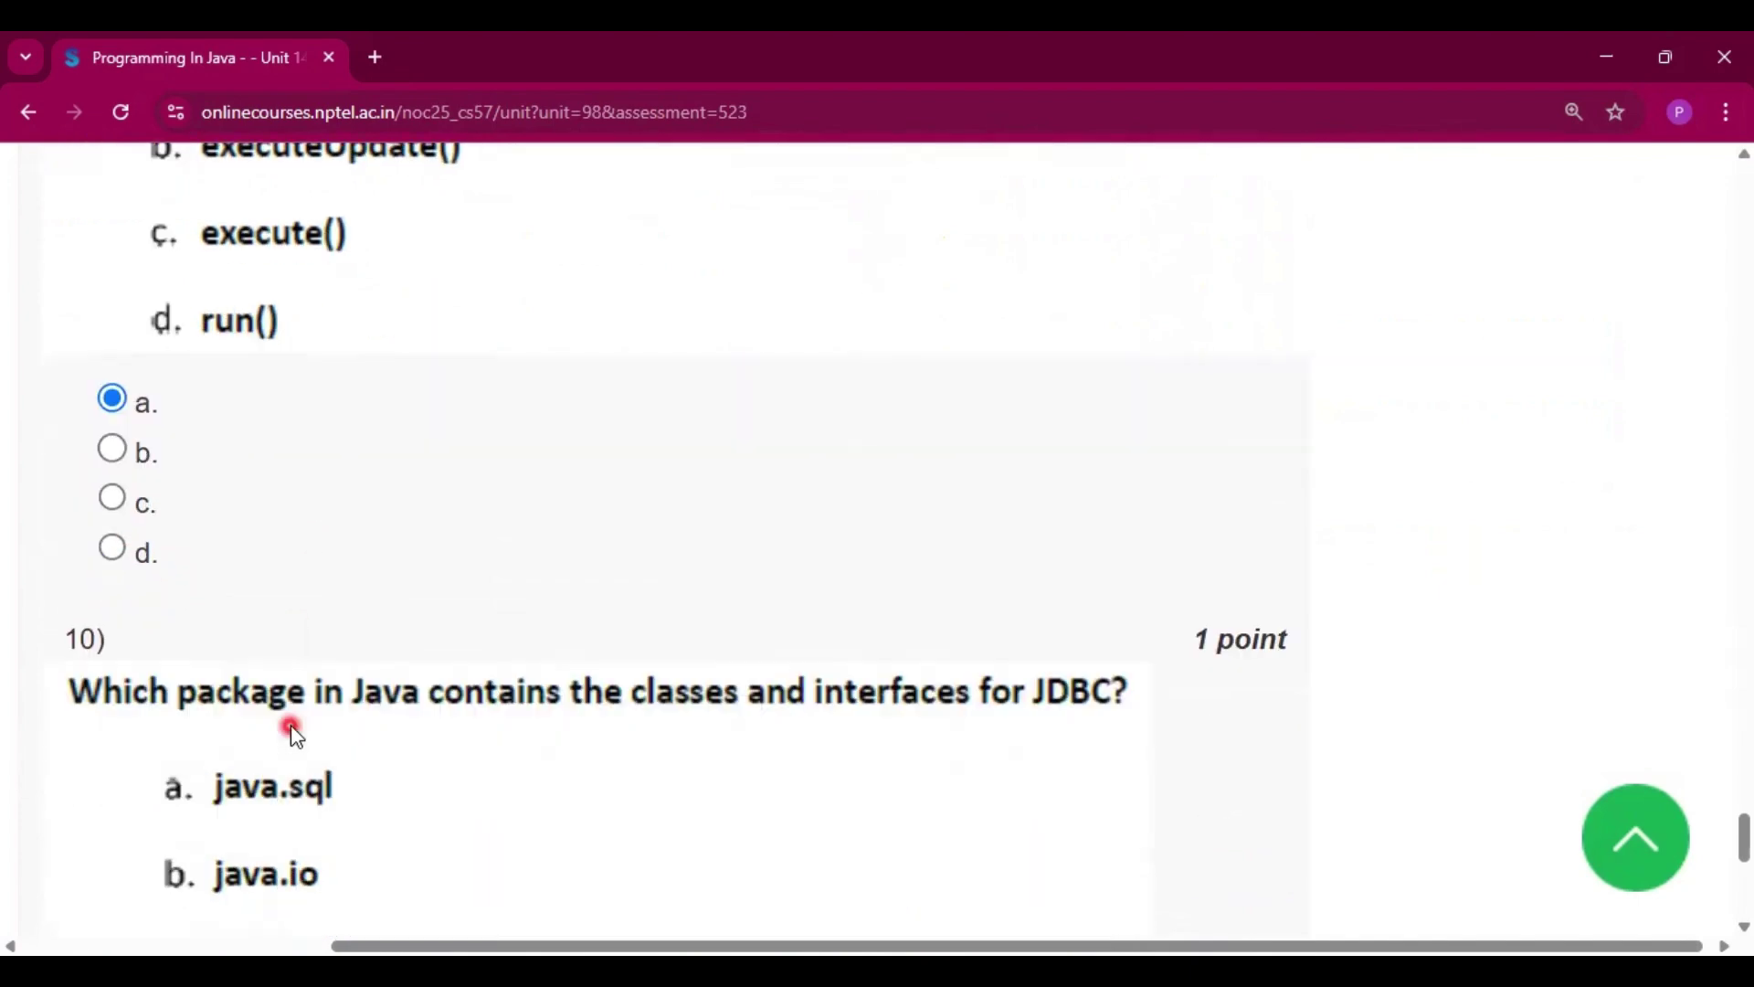
scroll(84, 619, down, 1)
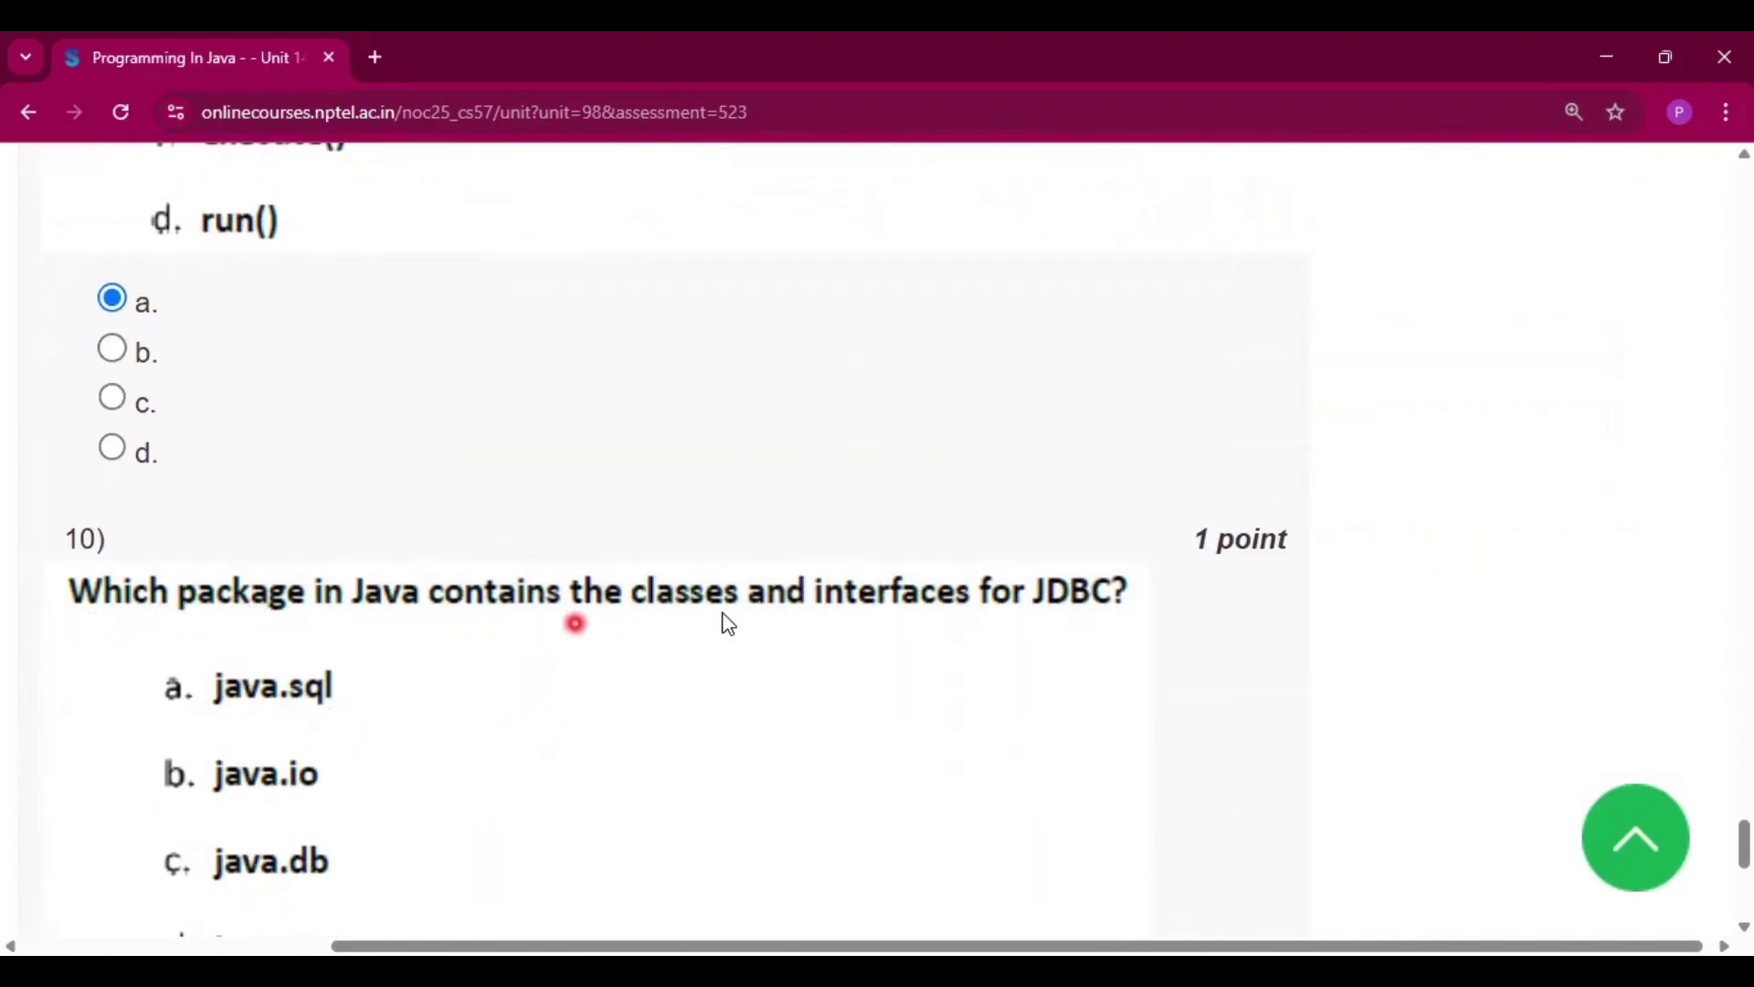
scroll(634, 752, down, 1)
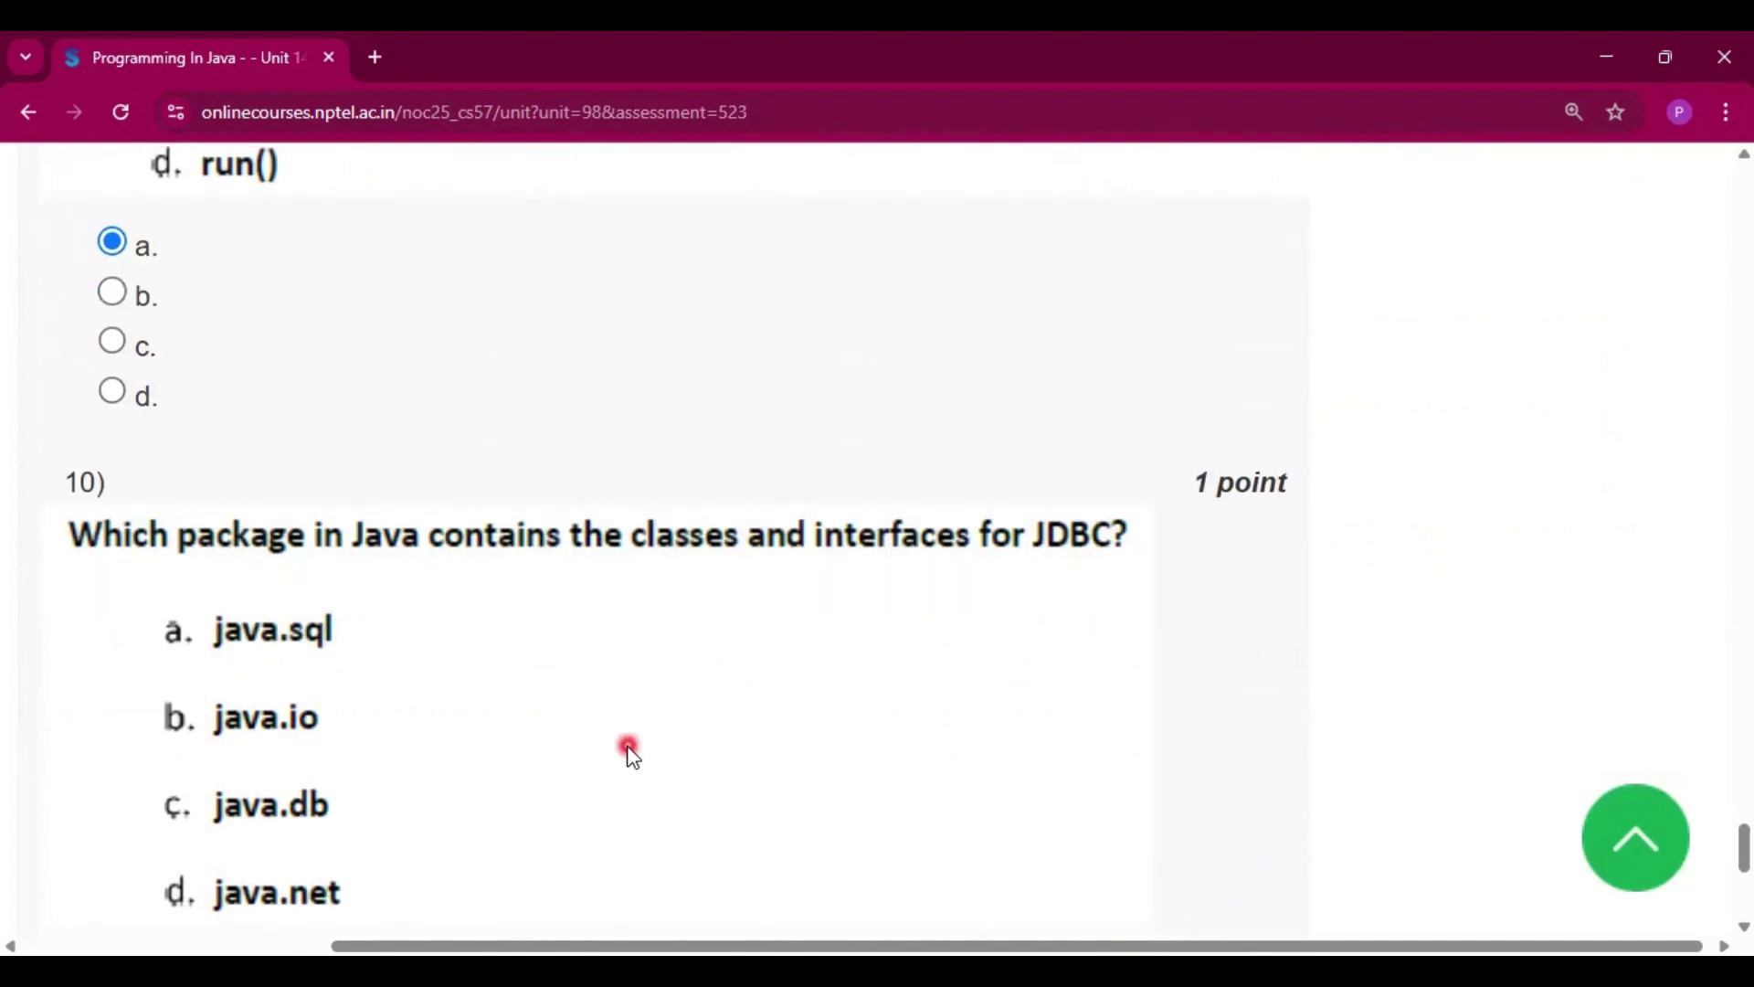
scroll(508, 837, down, 2)
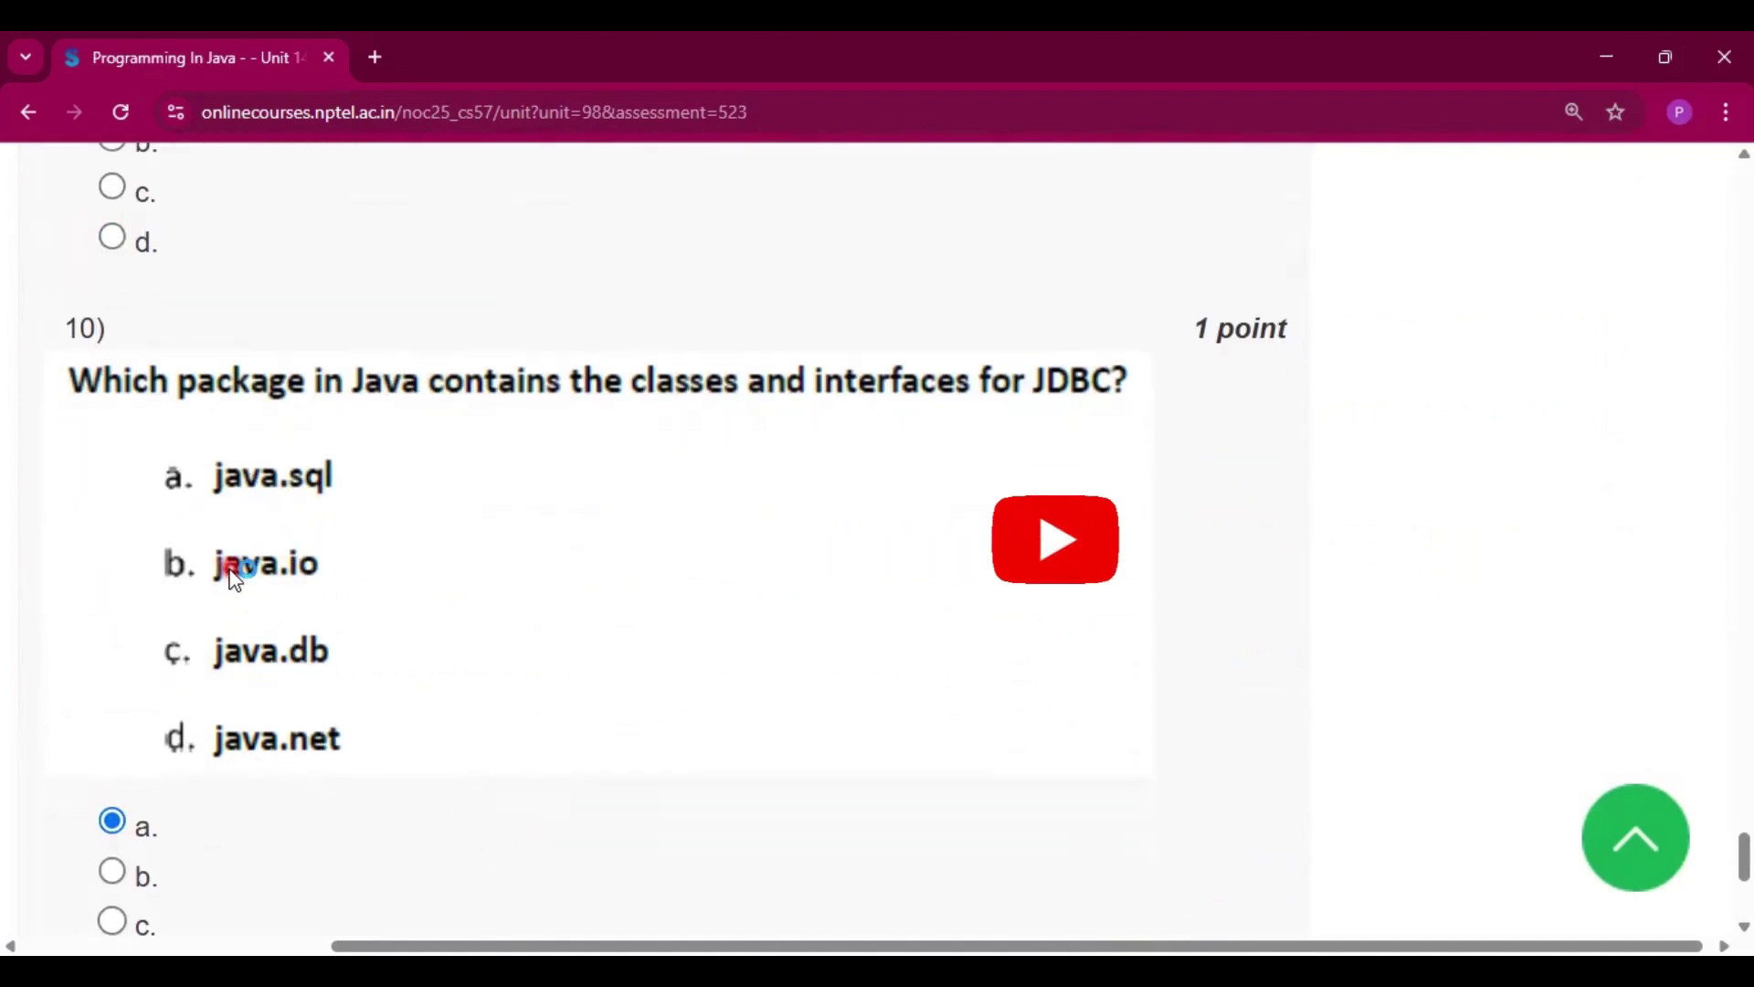
scroll(434, 866, down, 1)
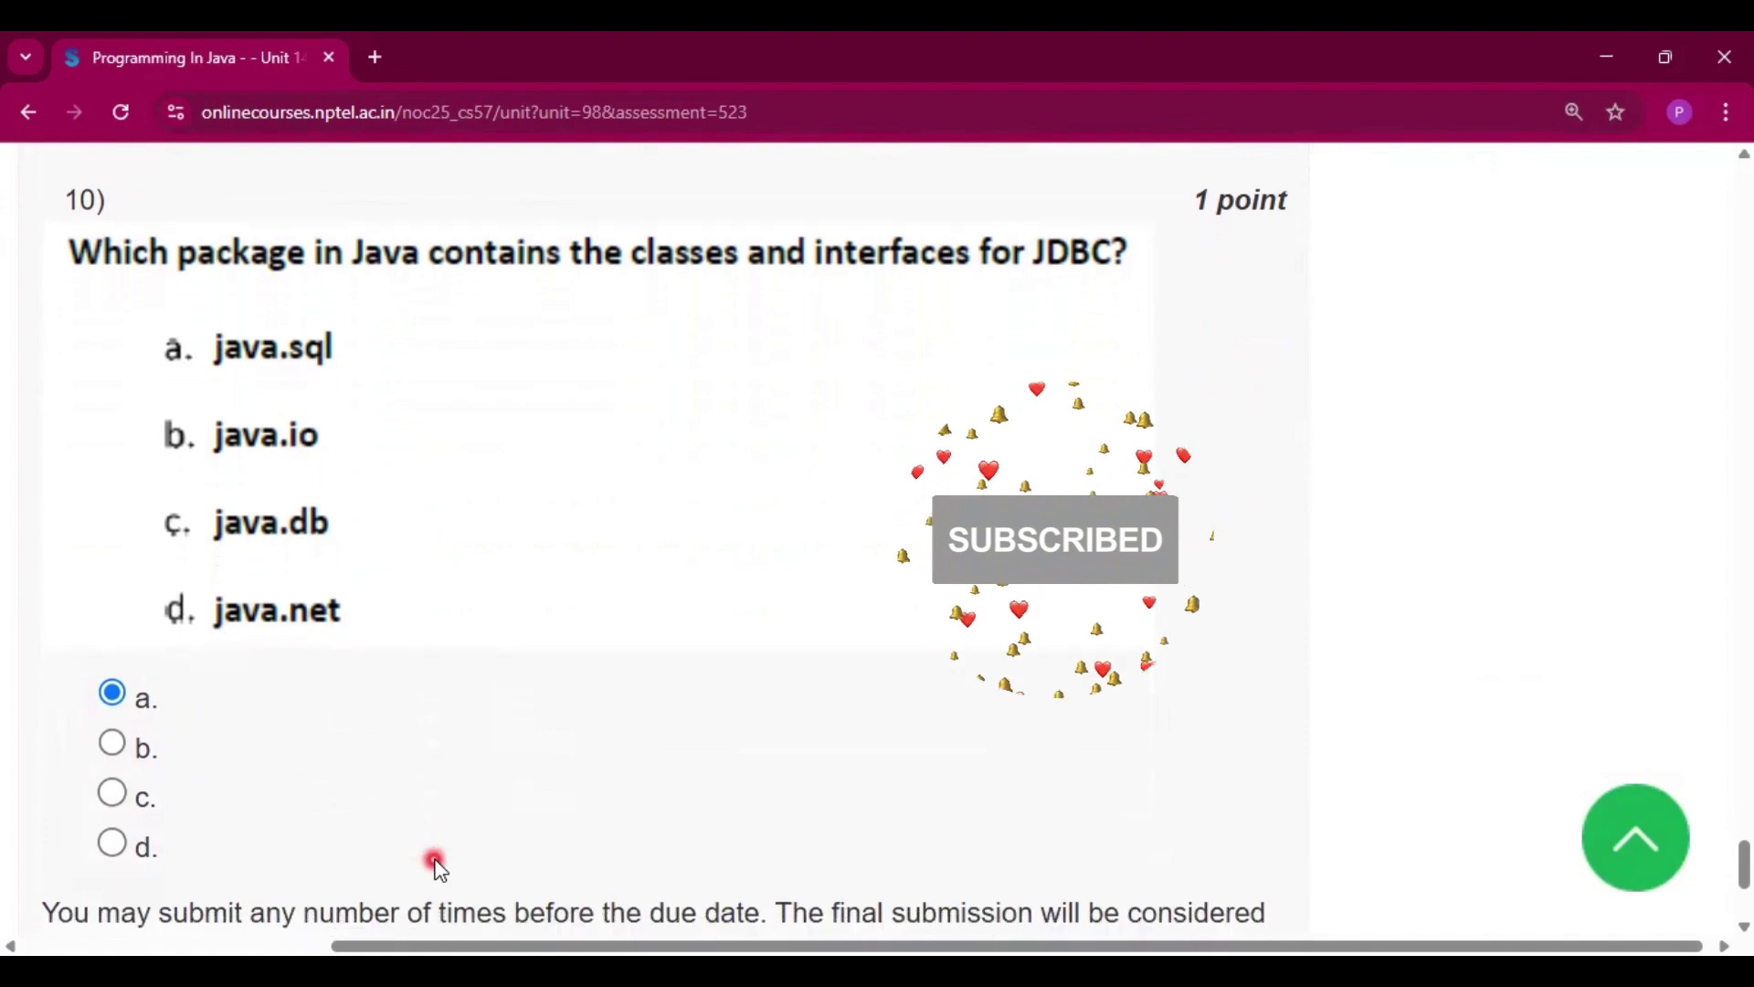
scroll(433, 866, down, 1)
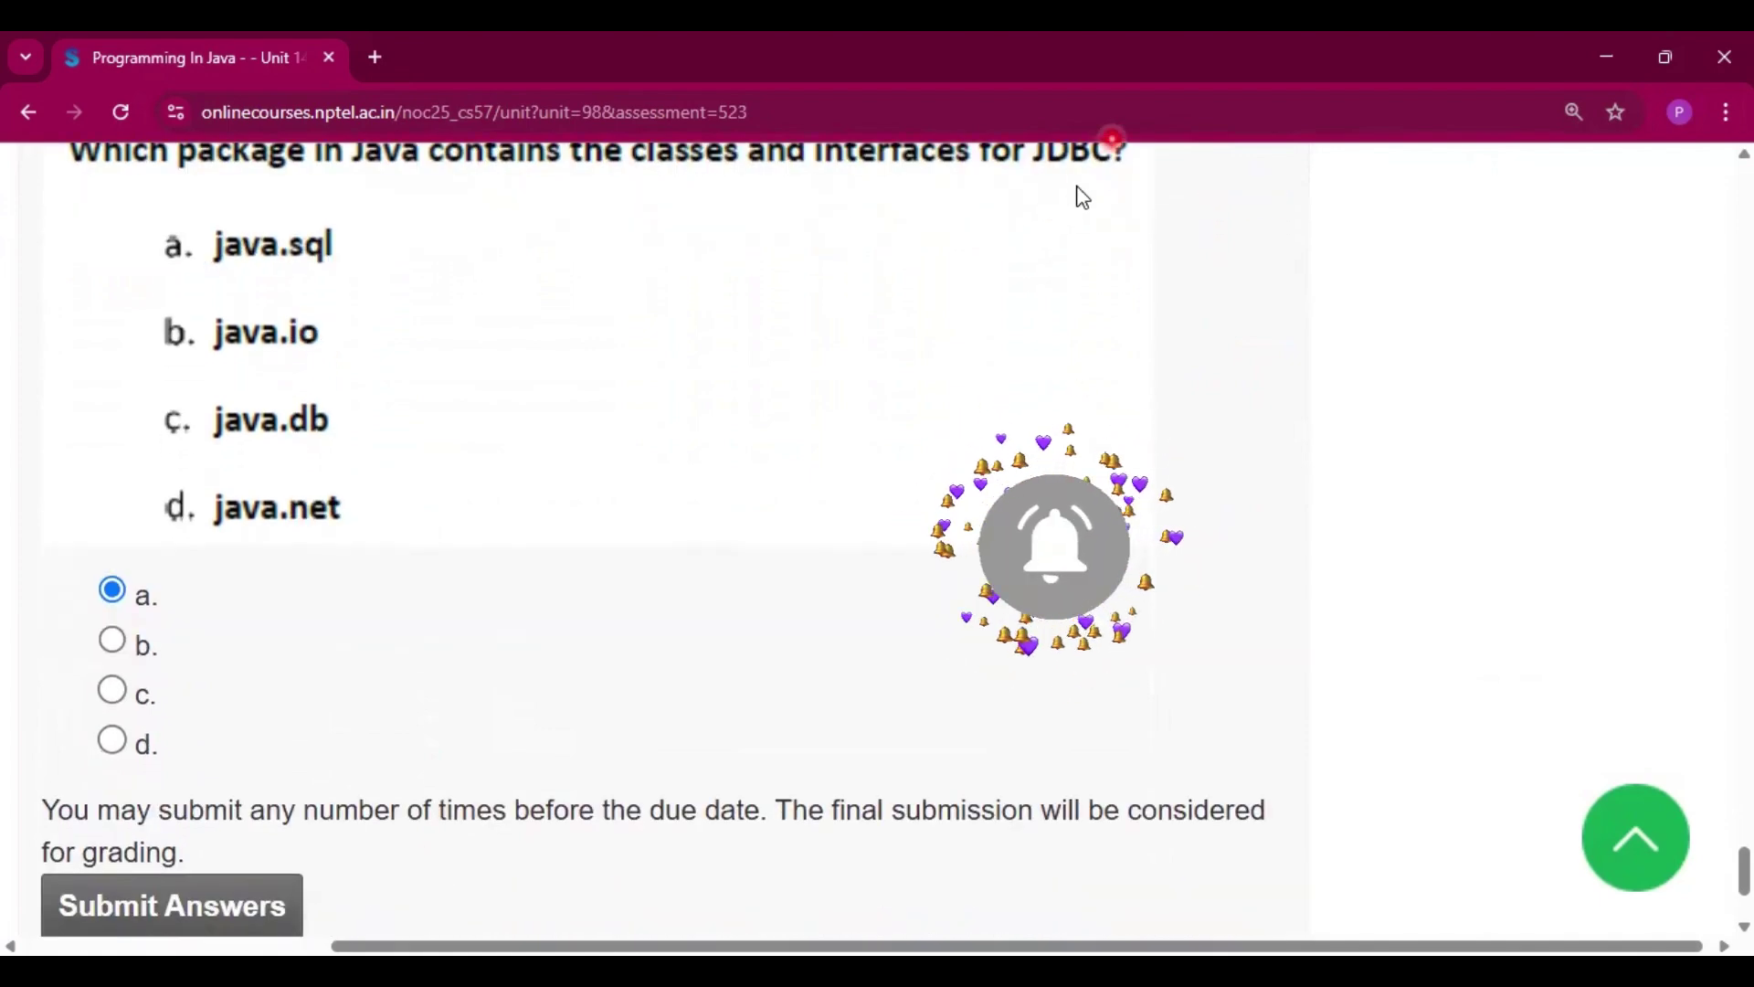